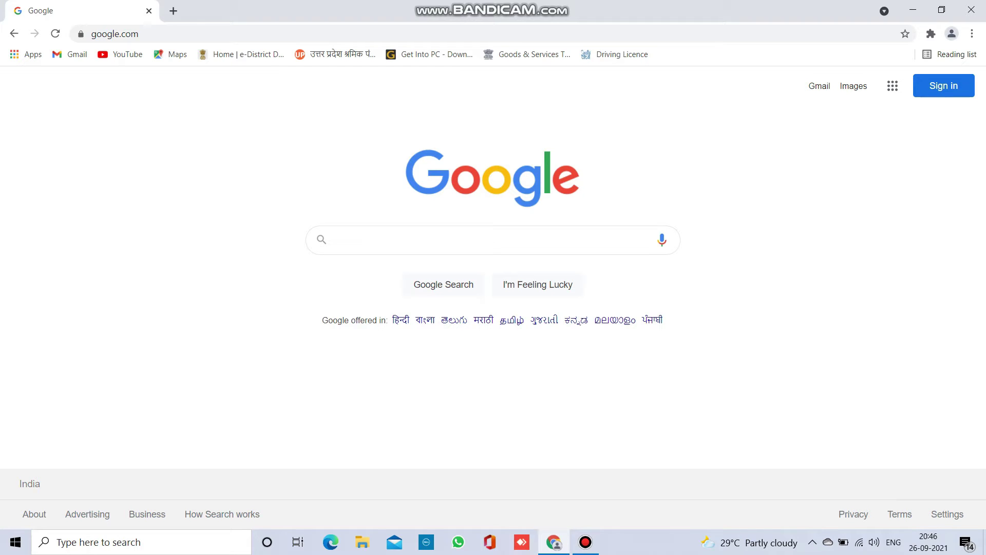
# - Search Google for 'anydesk download'
pyautogui.write('any')
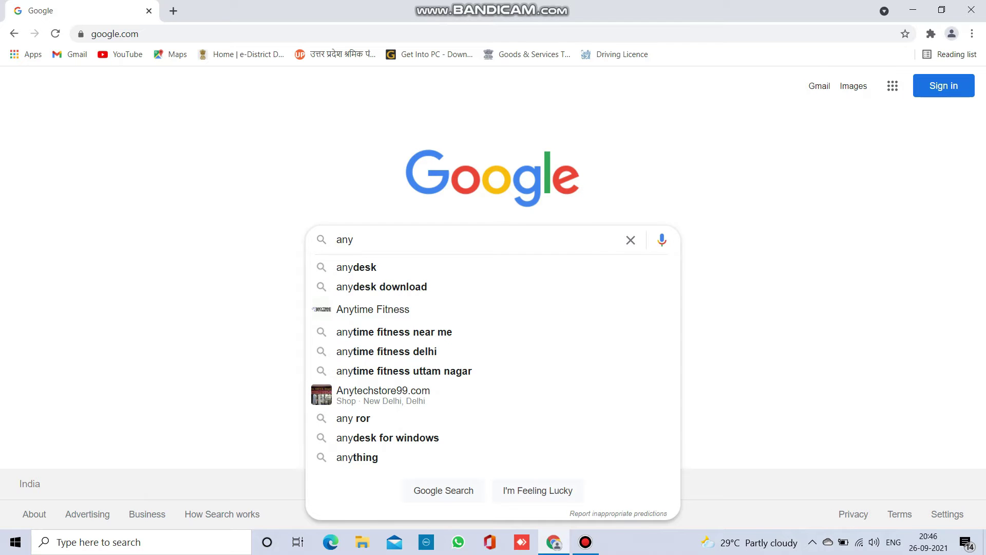
pyautogui.press('Down')
pyautogui.press('Down')
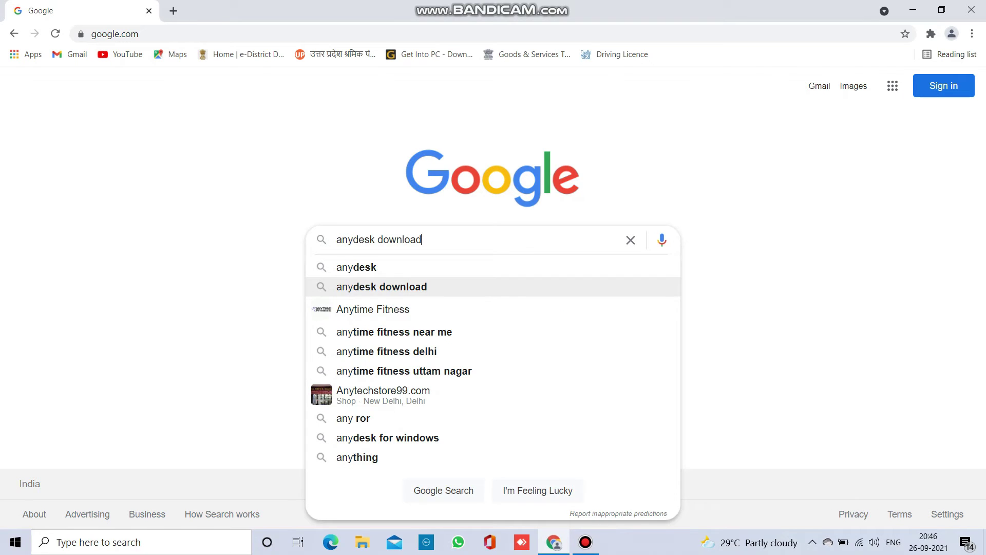
pyautogui.press('Return')
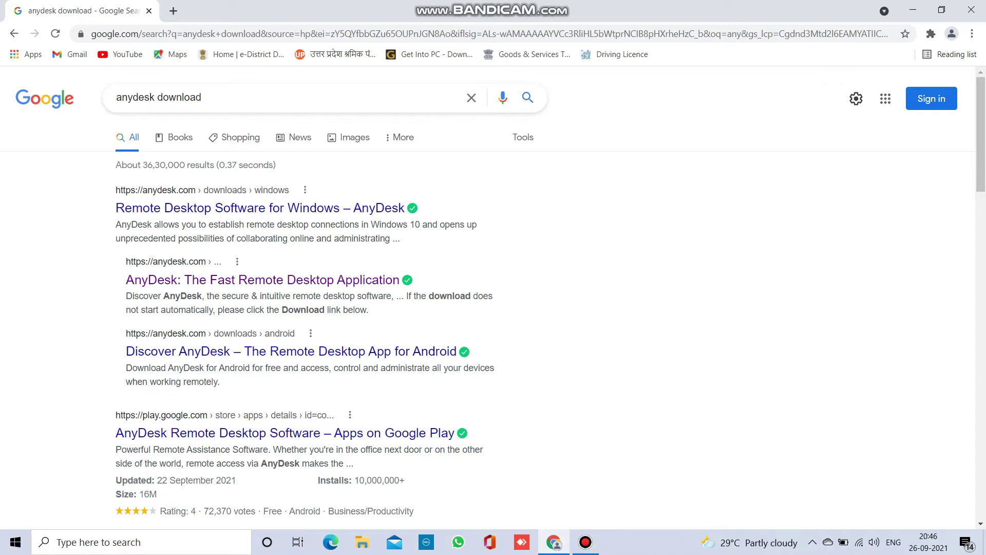
# - Download AnyDesk version 6 for Windows from the anydesk.com download page
pyautogui.click(288, 208)
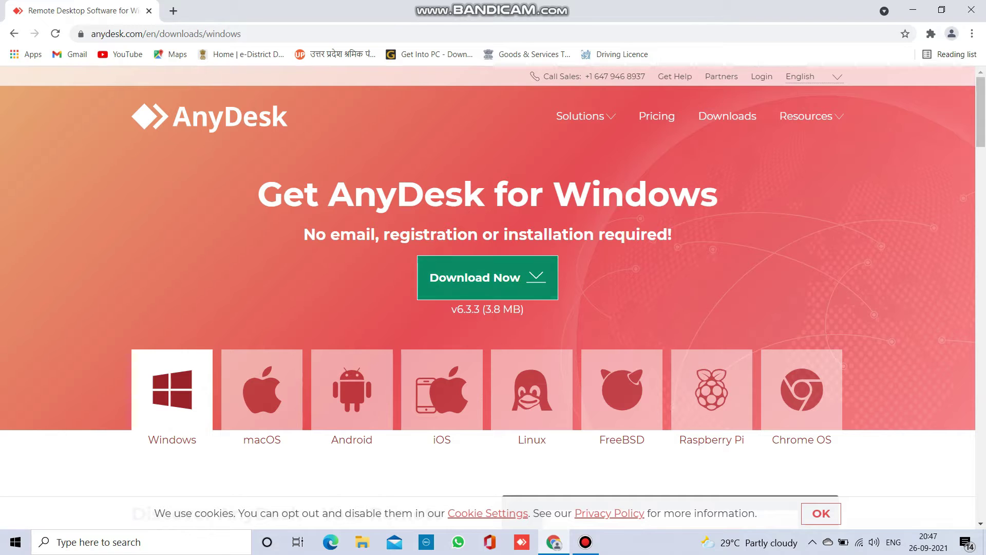
pyautogui.click(488, 278)
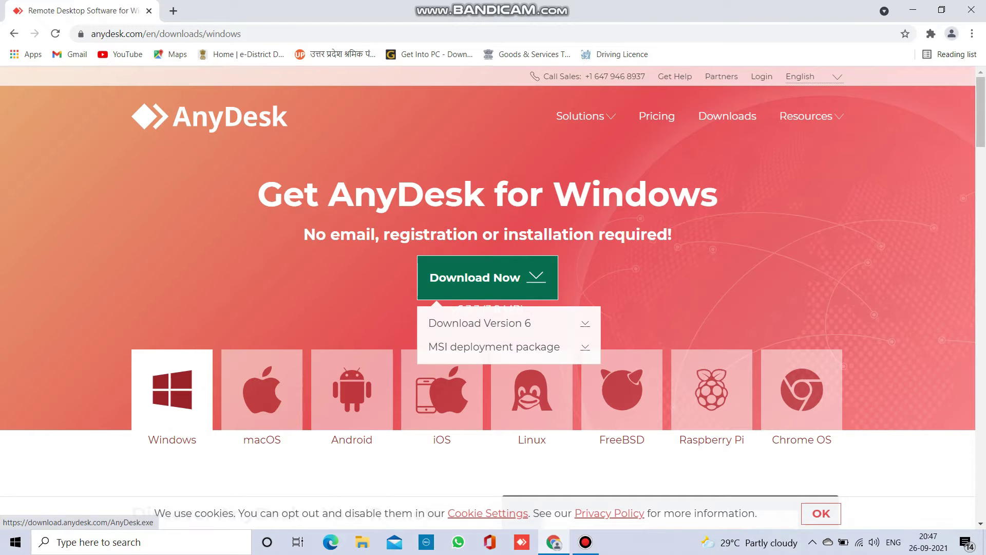
pyautogui.click(488, 323)
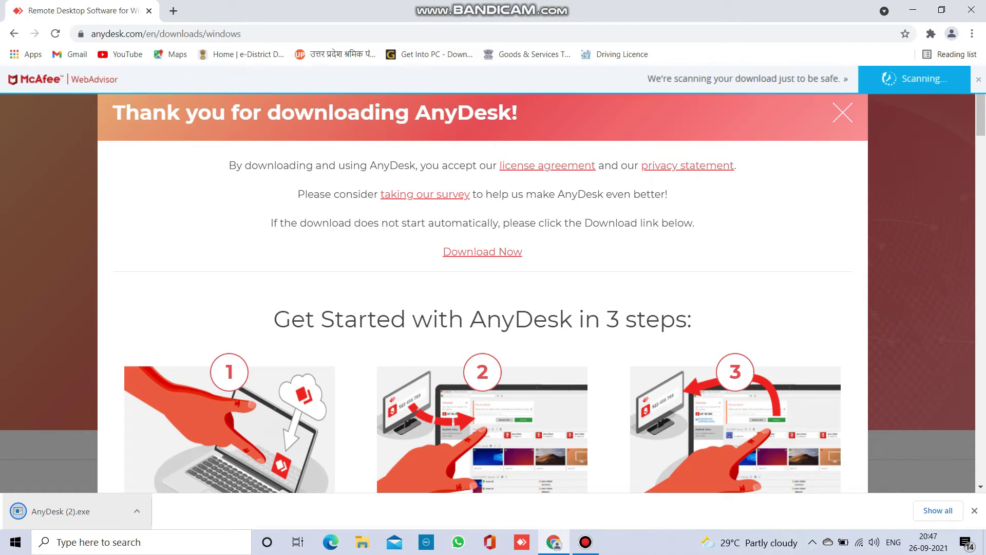
# - Launch AnyDesk (2).exe and connect to the recent remote desk address
pyautogui.click(121, 511)
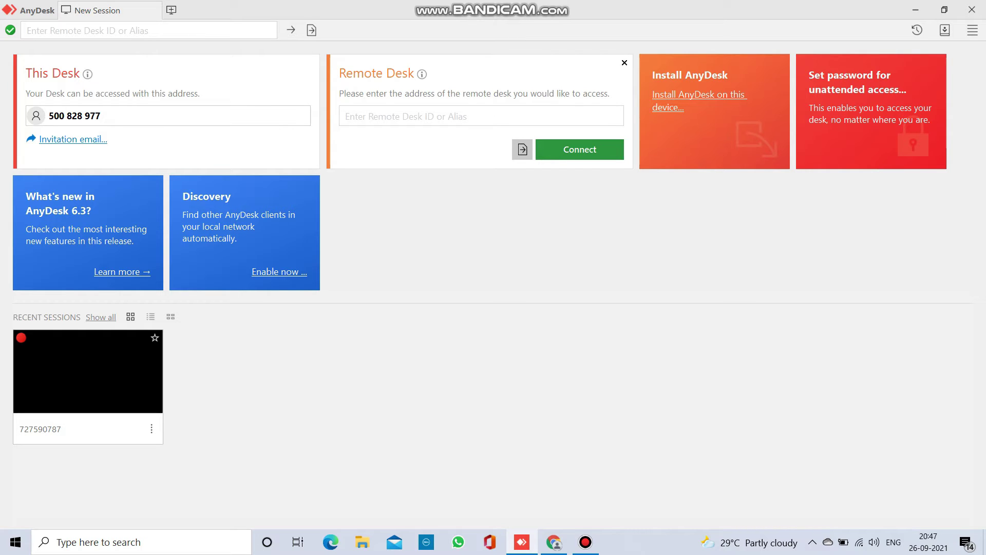
pyautogui.click(481, 116)
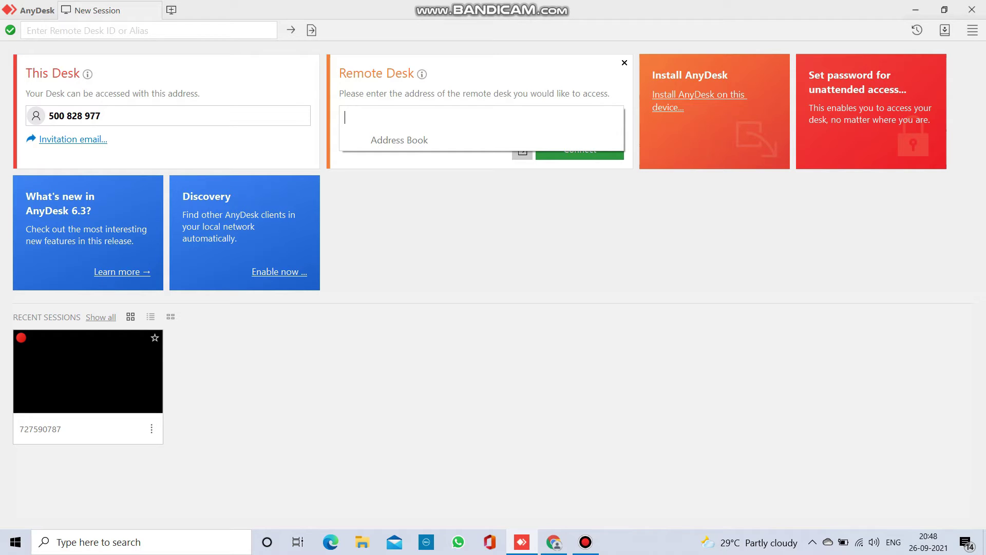
pyautogui.write('72')
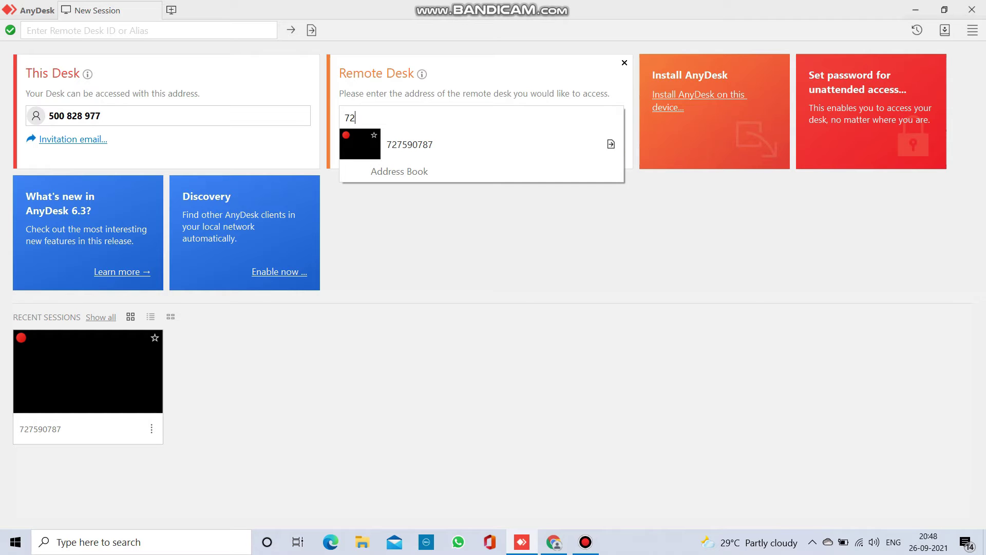
pyautogui.write('7590787')
pyautogui.press('Down')
pyautogui.press('Return')
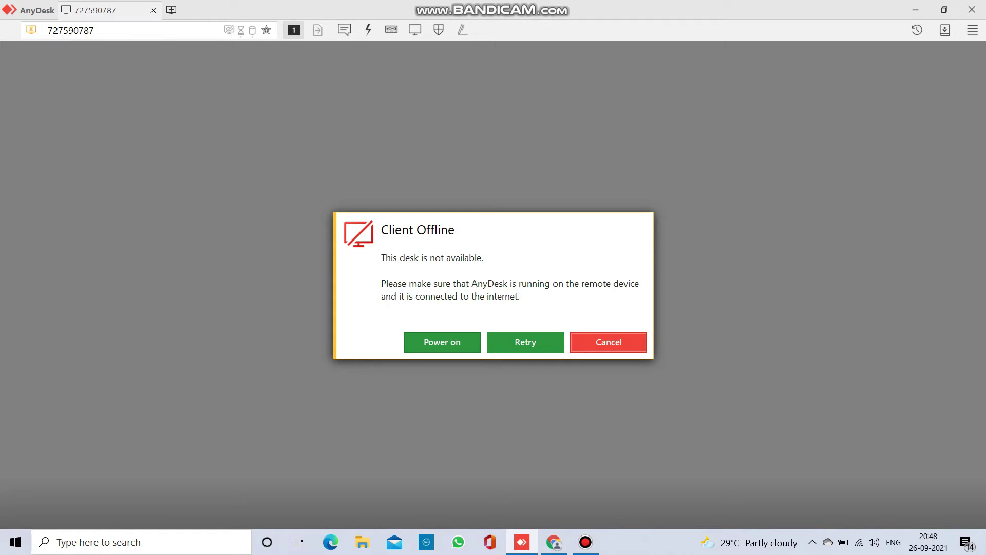
# - Power on the remote desk, dismiss No Device Found, and retry until the Excel invoice appears
pyautogui.click(442, 342)
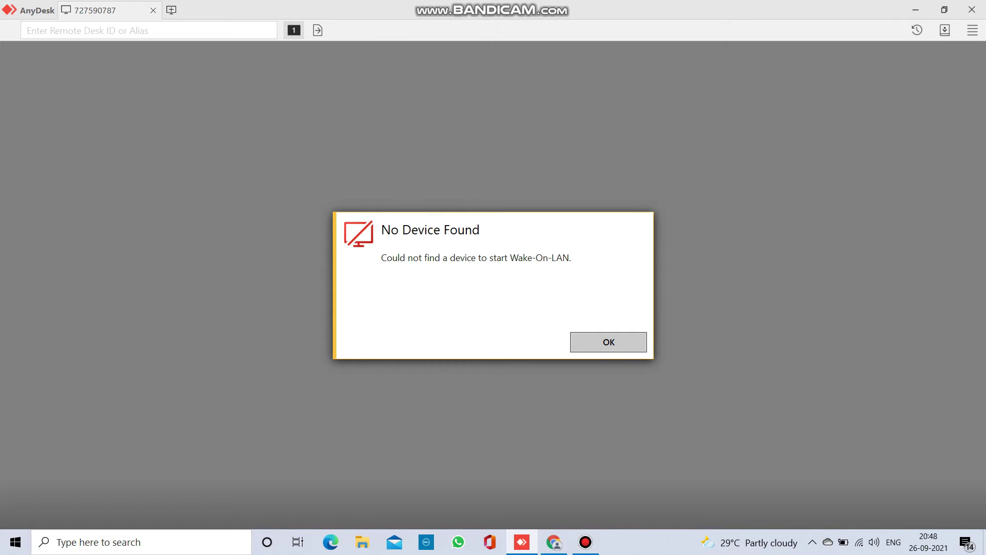
pyautogui.press('Return')
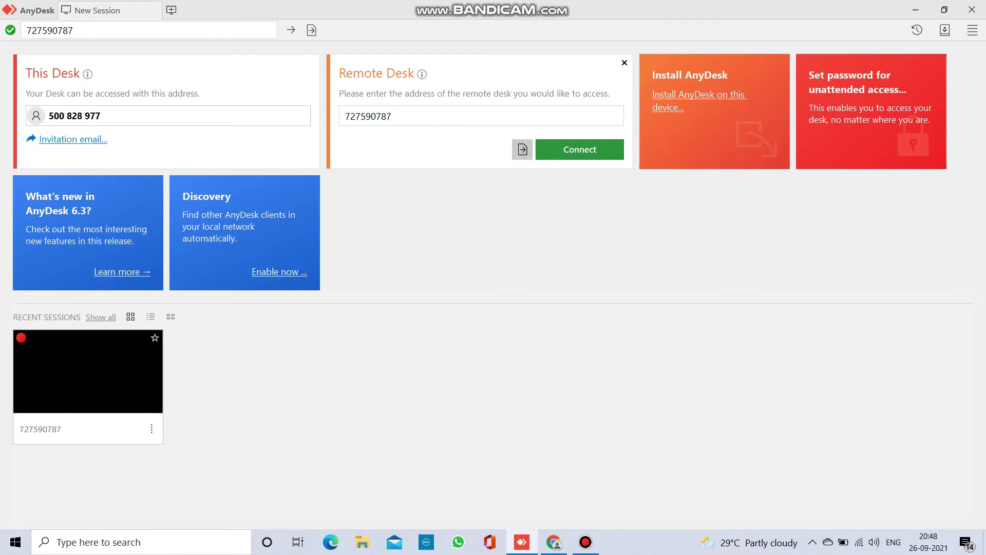
pyautogui.click(580, 150)
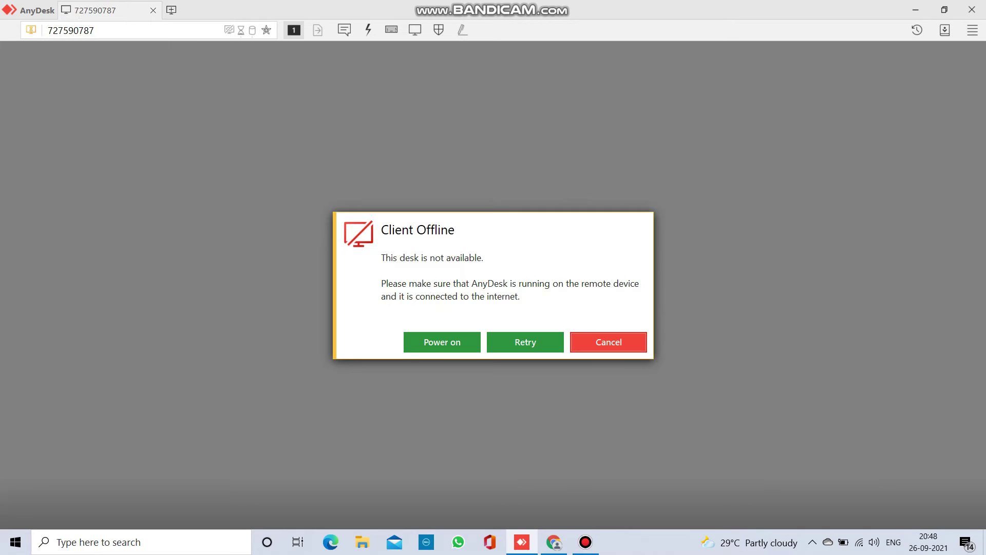
pyautogui.click(526, 342)
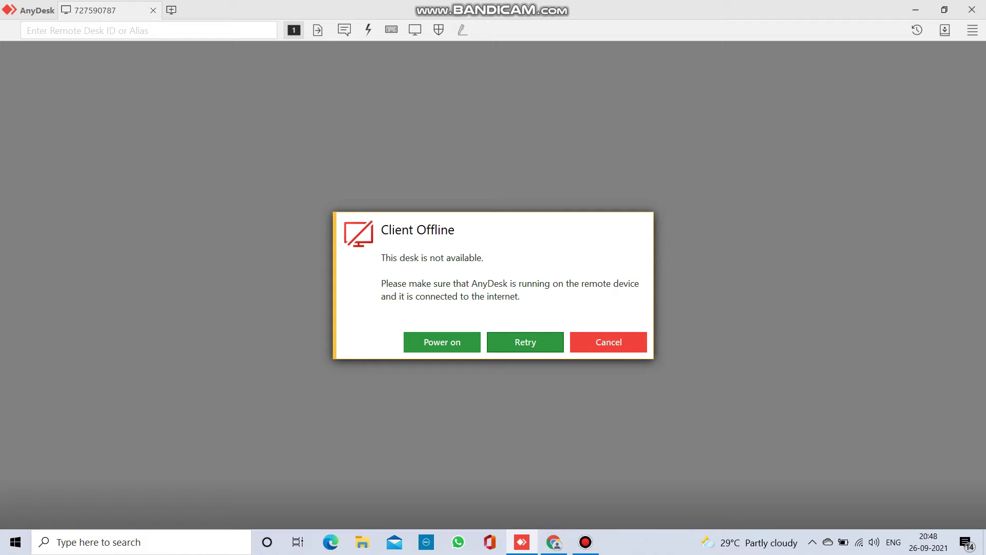
pyautogui.click(547, 341)
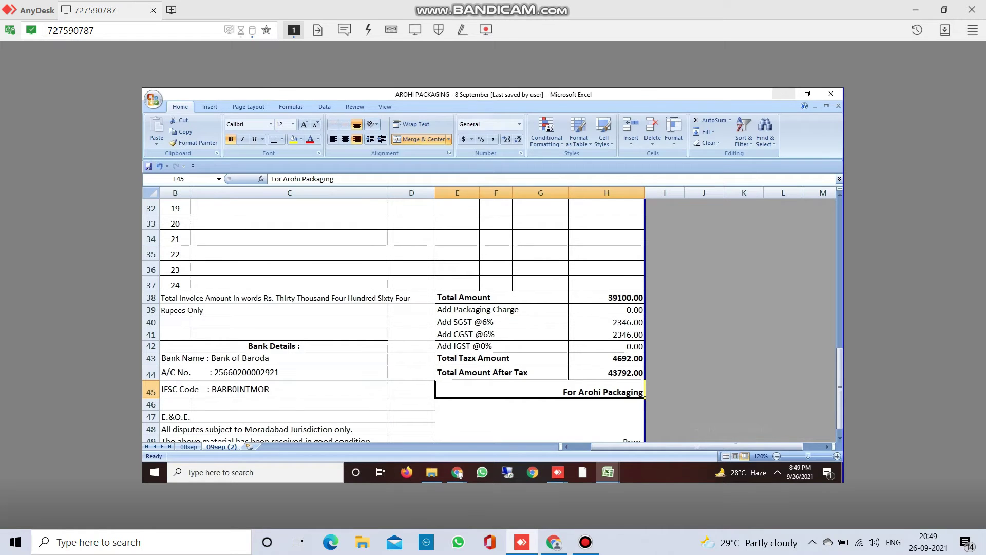
pyautogui.click(495, 237)
pyautogui.press('Up')
pyautogui.press('Up')
pyautogui.press('Up')
pyautogui.press('Up')
pyautogui.press('Up')
pyautogui.press('Up')
pyautogui.press('Up')
pyautogui.press('Up')
pyautogui.press('Up')
pyautogui.press('Up')
pyautogui.press('Up')
pyautogui.press('Up')
pyautogui.press('Up')
pyautogui.press('Up')
pyautogui.press('Up')
pyautogui.press('Up')
pyautogui.press('Up')
pyautogui.press('Up')
pyautogui.press('Up')
pyautogui.press('Up')
pyautogui.press('Up')
pyautogui.press('Up')
pyautogui.press('Up')
pyautogui.press('Down')
pyautogui.press('Down')
pyautogui.press('Down')
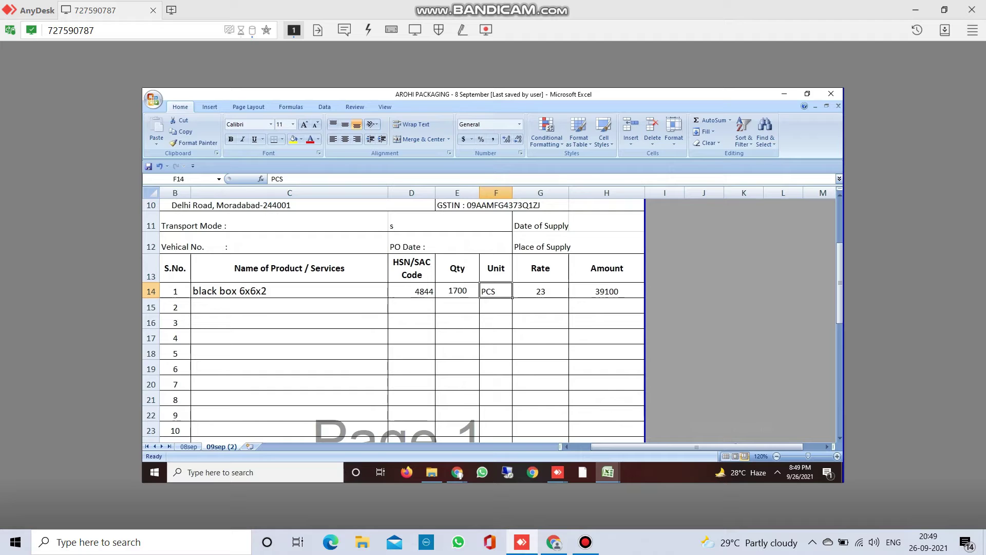
pyautogui.press('Up')
pyautogui.press('Up')
pyautogui.press('Up')
pyautogui.press('Up')
pyautogui.press('Up')
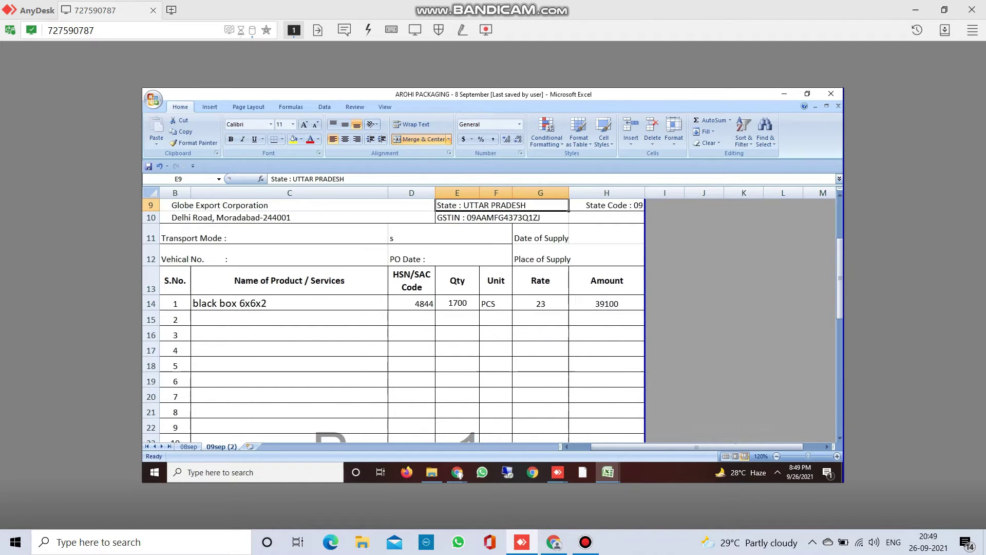
pyautogui.scroll(1, 492, 308)
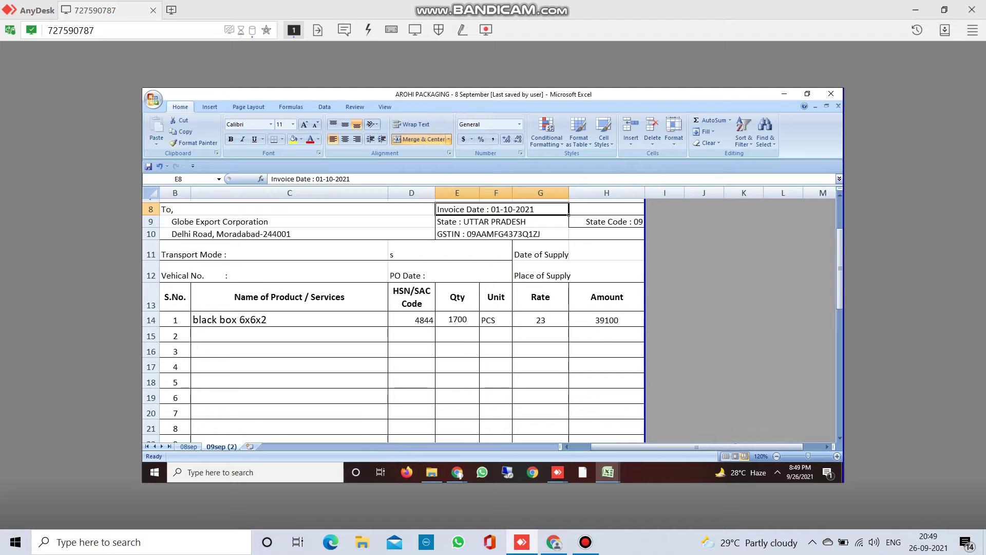
pyautogui.press('Down')
pyautogui.press('Down')
pyautogui.press('Down')
pyautogui.press('Down')
pyautogui.press('Down')
pyautogui.press('Down')
pyautogui.press('Down')
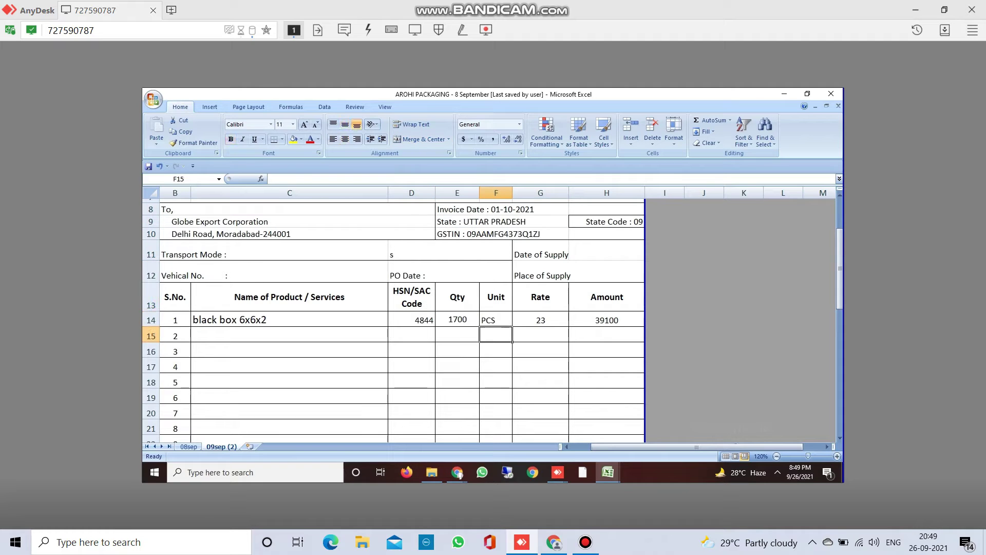
pyautogui.press('Down')
pyautogui.press('Down')
pyautogui.press('Down')
pyautogui.press('Down')
pyautogui.press('Down')
pyautogui.press('Down')
pyautogui.press('Down')
pyautogui.press('Down')
pyautogui.press('Down')
pyautogui.press('Down')
pyautogui.press('Down')
pyautogui.press('Down')
pyautogui.press('Down')
pyautogui.press('Down')
pyautogui.press('Down')
pyautogui.press('Down')
pyautogui.press('Down')
pyautogui.press('Down')
pyautogui.press('Down')
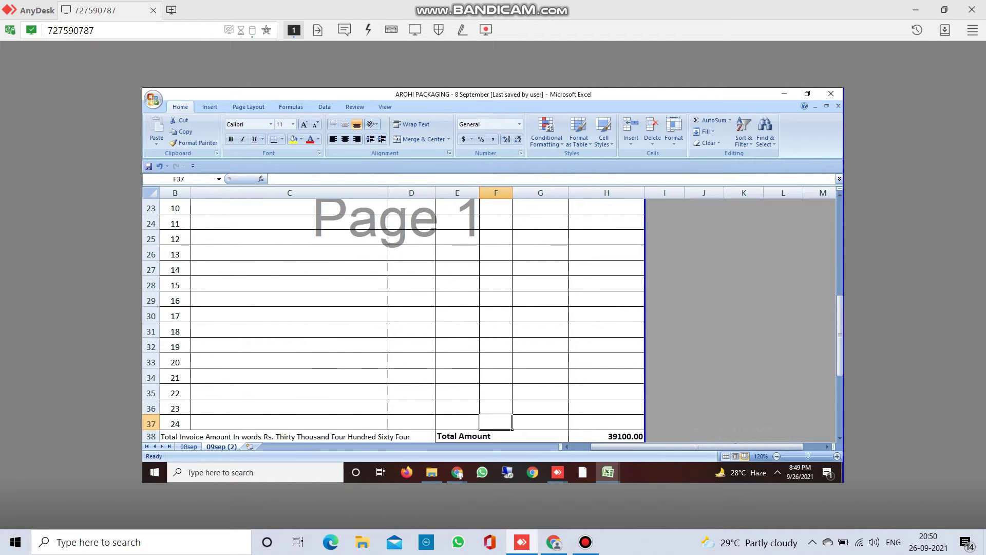
pyautogui.press('Down')
pyautogui.press('Down')
pyautogui.press('Down')
pyautogui.press('Down')
pyautogui.press('Down')
pyautogui.press('Up')
pyautogui.press('Up')
pyautogui.press('Up')
pyautogui.press('Up')
pyautogui.press('Down')
pyautogui.press('Left')
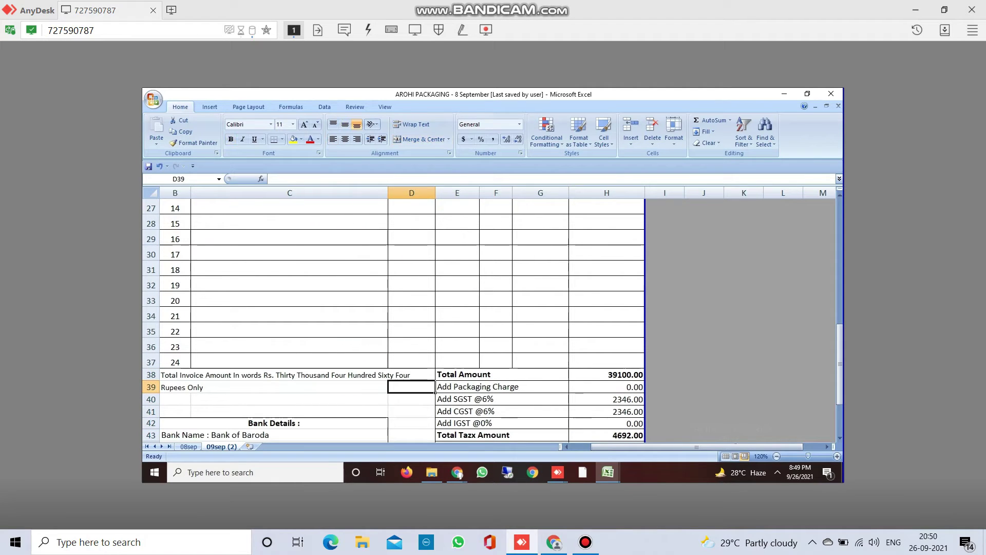
pyautogui.press('Up')
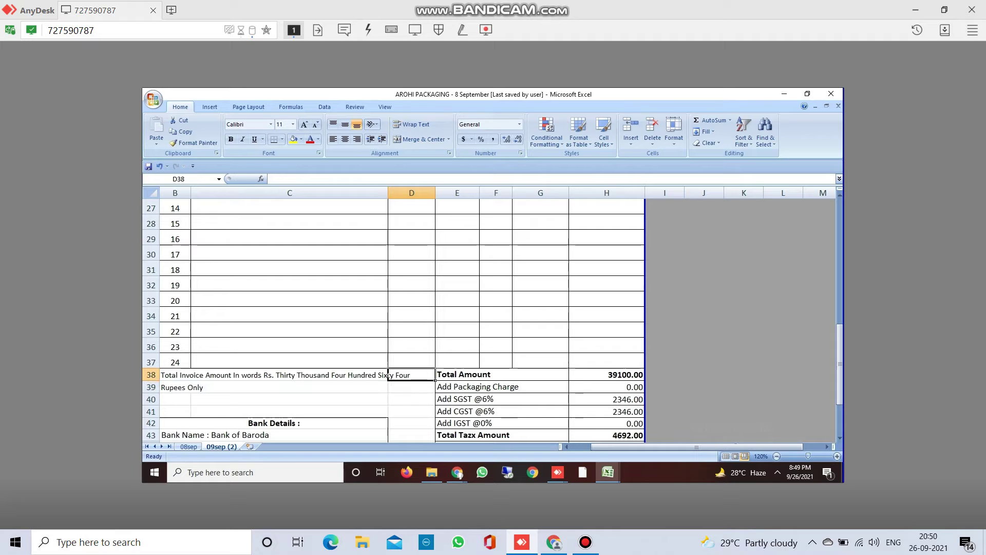
pyautogui.press('Left')
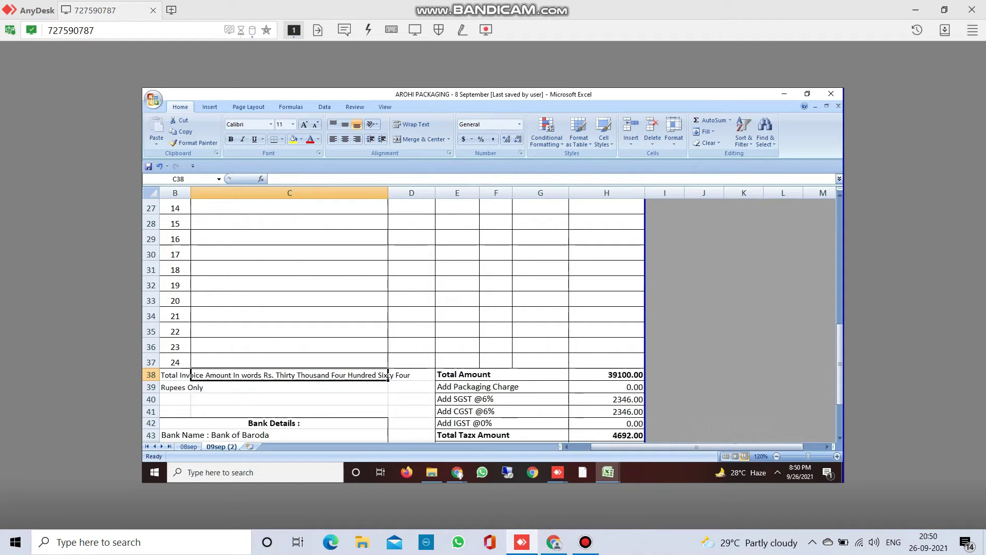
pyautogui.press('Left')
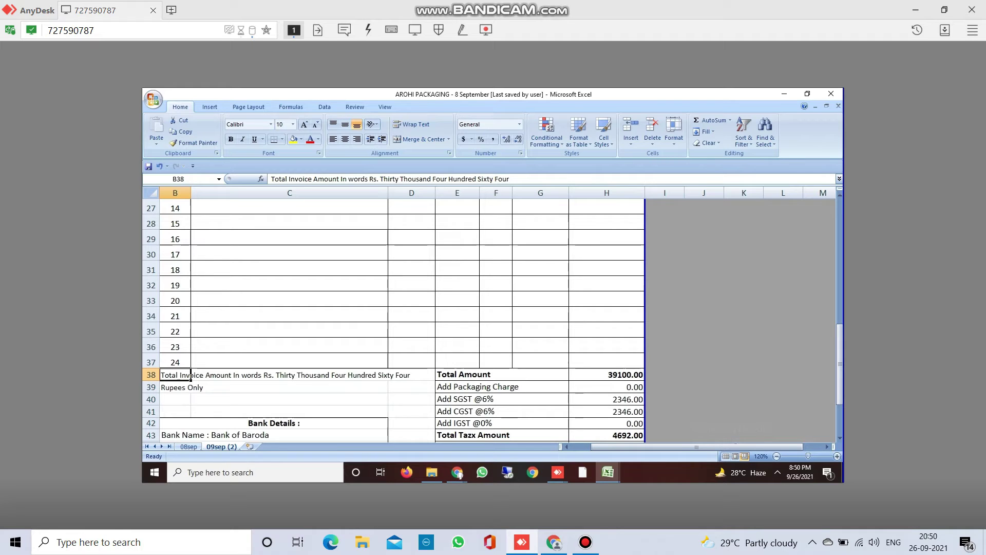
# - Reword B38 to 'Rs. Thirty nine thousand one hundred rupees only' and clear B39's 'Rupees Only'
pyautogui.press('F2')
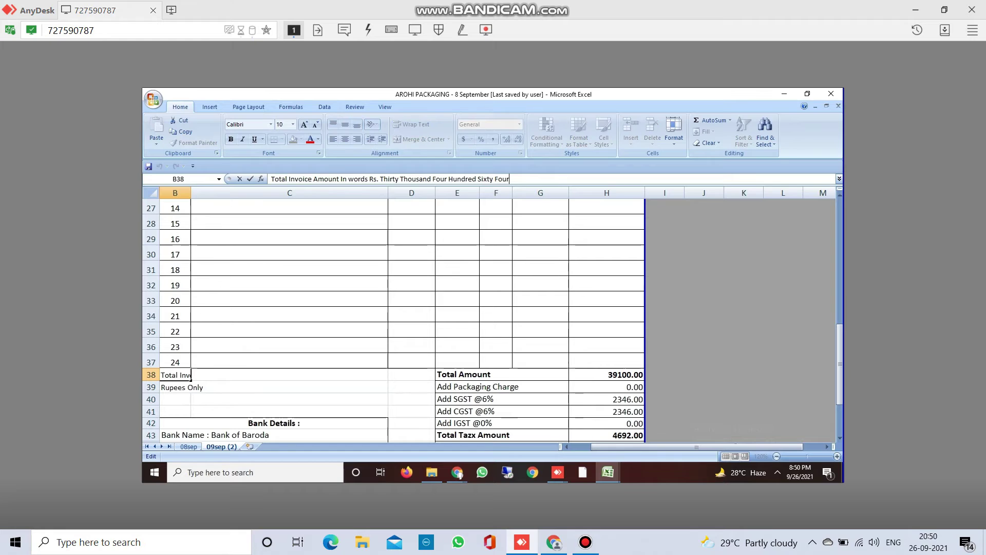
pyautogui.press('End')
pyautogui.hotkey('shift', 'Left')
pyautogui.hotkey('shift', 'Left')
pyautogui.hotkey('shift', 'Left')
pyautogui.hotkey('shift', 'Left')
pyautogui.hotkey('shift', 'Left')
pyautogui.hotkey('shift', 'Left')
pyautogui.hotkey('shift', 'Left')
pyautogui.hotkey('shift', 'Left')
pyautogui.hotkey('shift', 'Left')
pyautogui.hotkey('shift', 'Left')
pyautogui.hotkey('shift', 'Left')
pyautogui.hotkey('shift', 'Left')
pyautogui.hotkey('shift', 'Left')
pyautogui.hotkey('shift', 'Left')
pyautogui.hotkey('shift', 'Left')
pyautogui.hotkey('shift', 'Left')
pyautogui.hotkey('shift', 'Left')
pyautogui.hotkey('shift', 'Left')
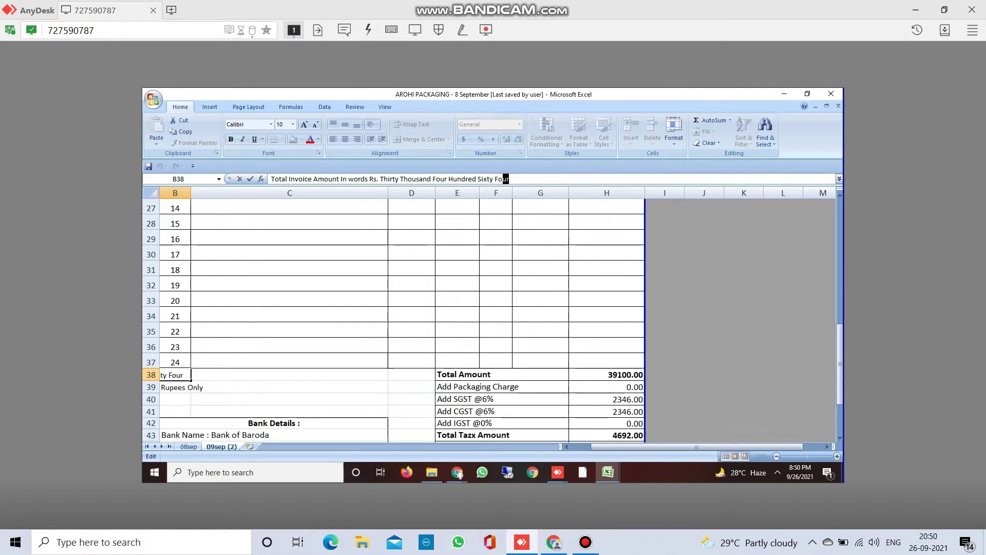
pyautogui.hotkey('shift', 'Left')
pyautogui.hotkey('shift', 'Left')
pyautogui.hotkey('shift', 'Left')
pyautogui.hotkey('shift', 'Left')
pyautogui.hotkey('shift', 'Left')
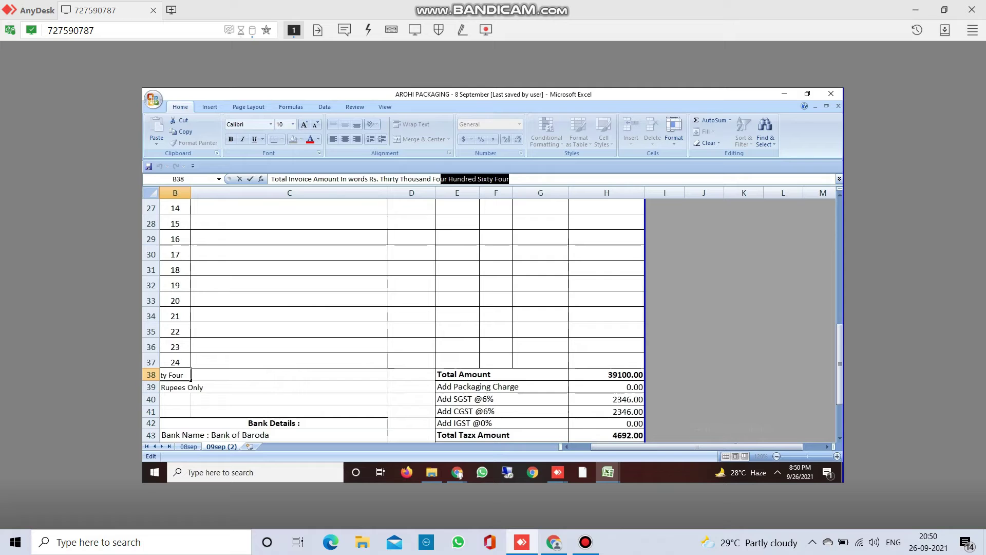
pyautogui.hotkey('shift', 'Left')
pyautogui.hotkey('shift', 'Left')
pyautogui.hotkey('shift', 'Left')
pyautogui.hotkey('shift', 'Left')
pyautogui.hotkey('shift', 'Left')
pyautogui.hotkey('shift', 'Left')
pyautogui.hotkey('shift', 'Left')
pyautogui.hotkey('shift', 'Left')
pyautogui.hotkey('shift', 'Left')
pyautogui.hotkey('shift', 'Left')
pyautogui.hotkey('shift', 'Left')
pyautogui.hotkey('shift', 'Left')
pyautogui.hotkey('shift', 'Left')
pyautogui.hotkey('shift', 'Left')
pyautogui.hotkey('shift', 'Left')
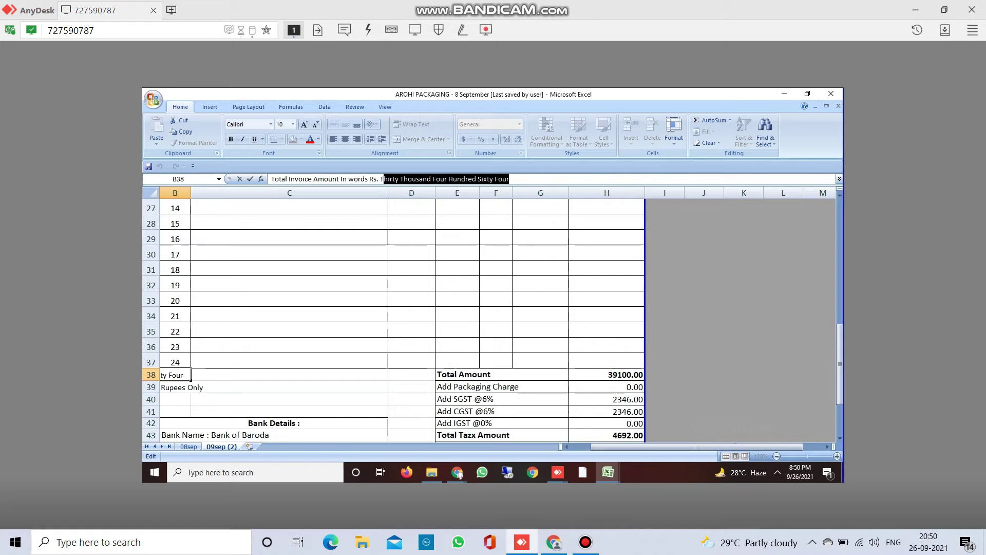
pyautogui.hotkey('shift', 'Left')
pyautogui.write('Thirty nine')
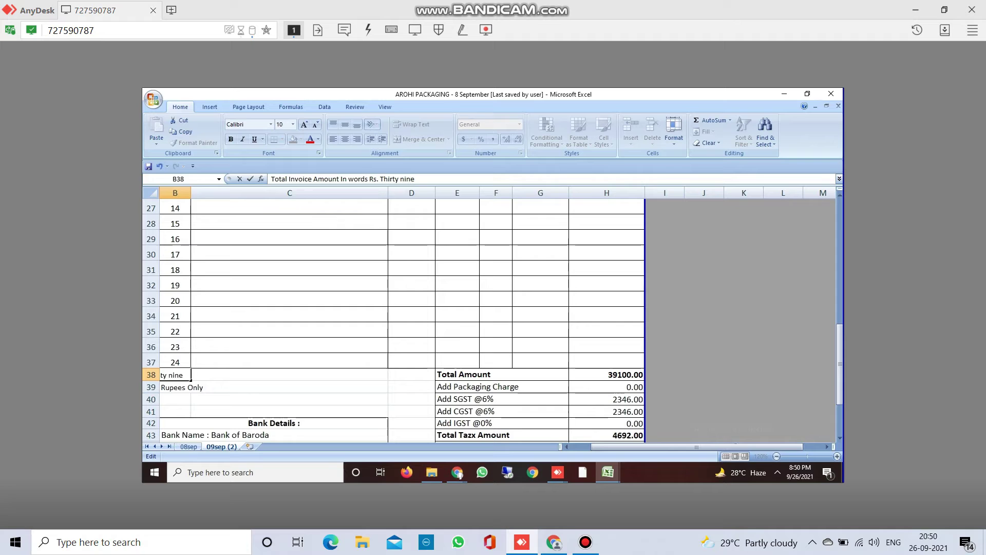
pyautogui.write(' thousand one hundred onl')
pyautogui.press('BackSpace')
pyautogui.press('BackSpace')
pyautogui.press('BackSpace')
pyautogui.press('BackSpace')
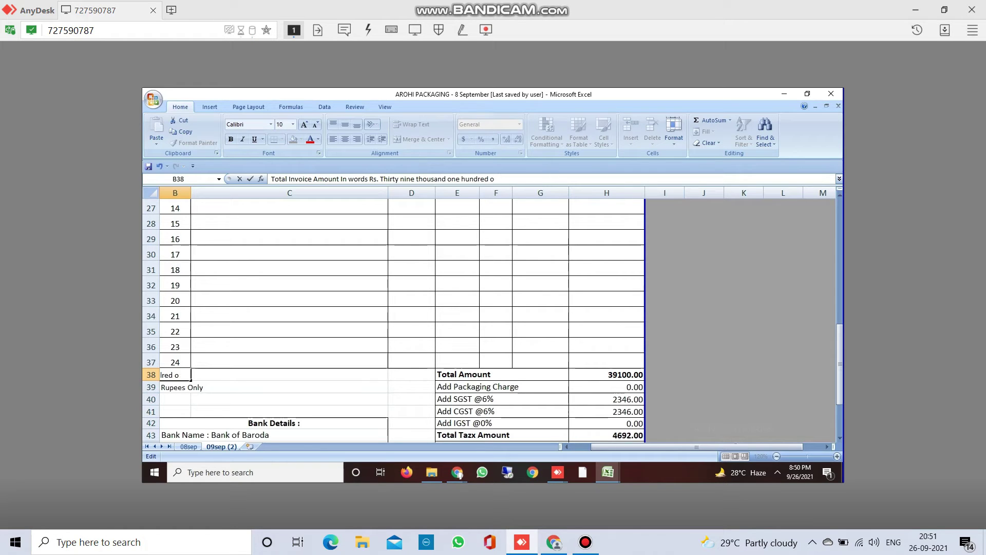
pyautogui.write('rupees only')
pyautogui.press('Return')
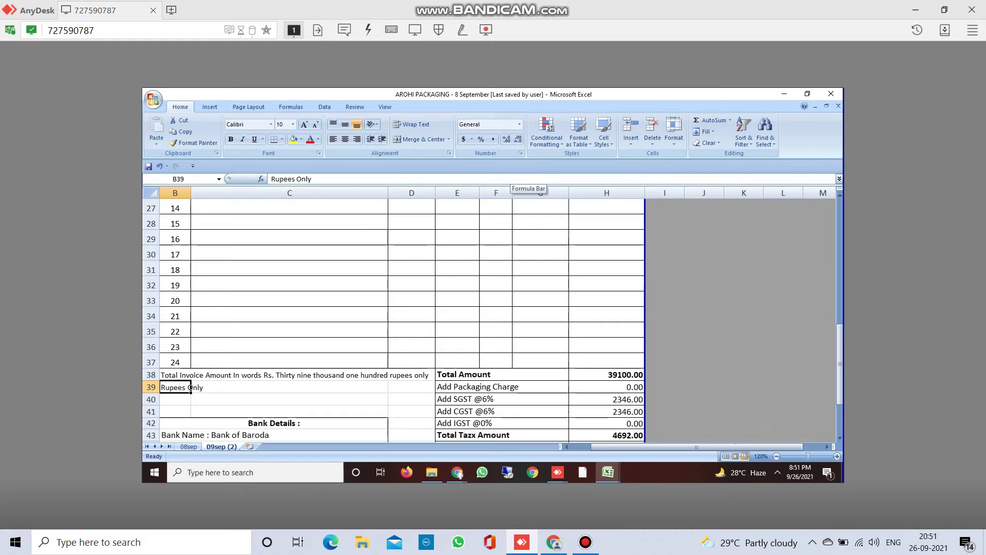
pyautogui.press('Delete')
# - Merge and centre B38:D40, then middle-align the amount-in-words text vertically
pyautogui.click(191, 375)
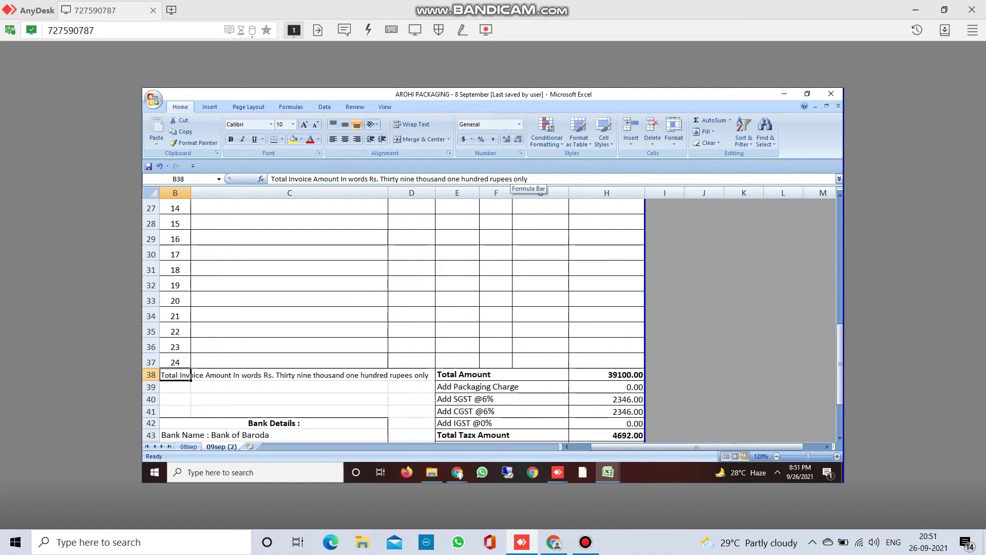
pyautogui.hotkey('shift', 'Down')
pyautogui.hotkey('shift', 'Down')
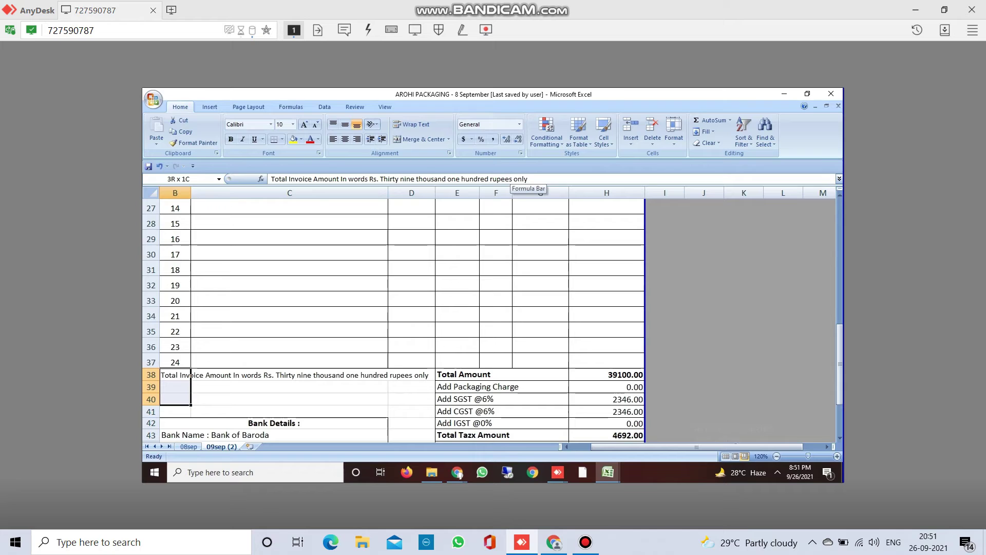
pyautogui.hotkey('shift', 'Right')
pyautogui.hotkey('shift', 'Right')
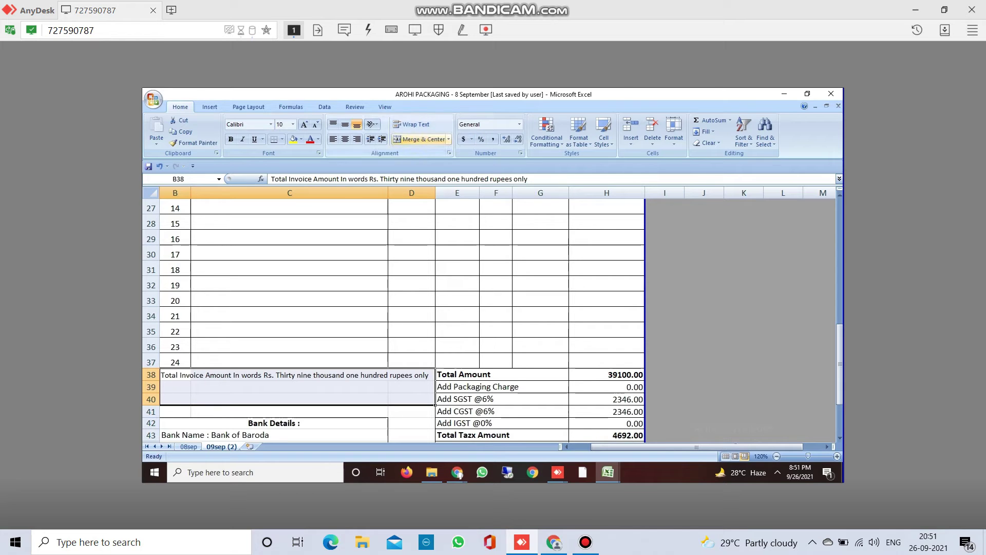
pyautogui.click(419, 139)
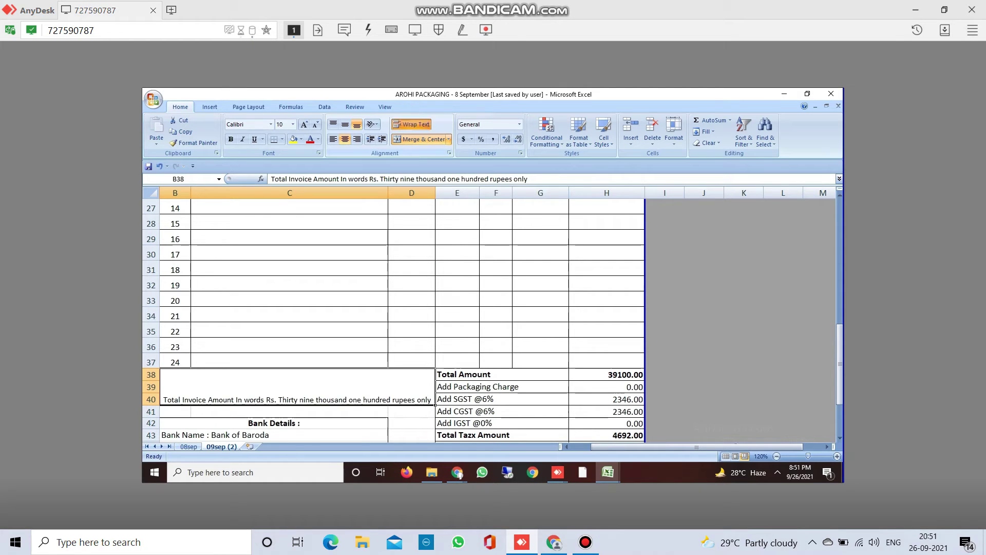
pyautogui.click(346, 124)
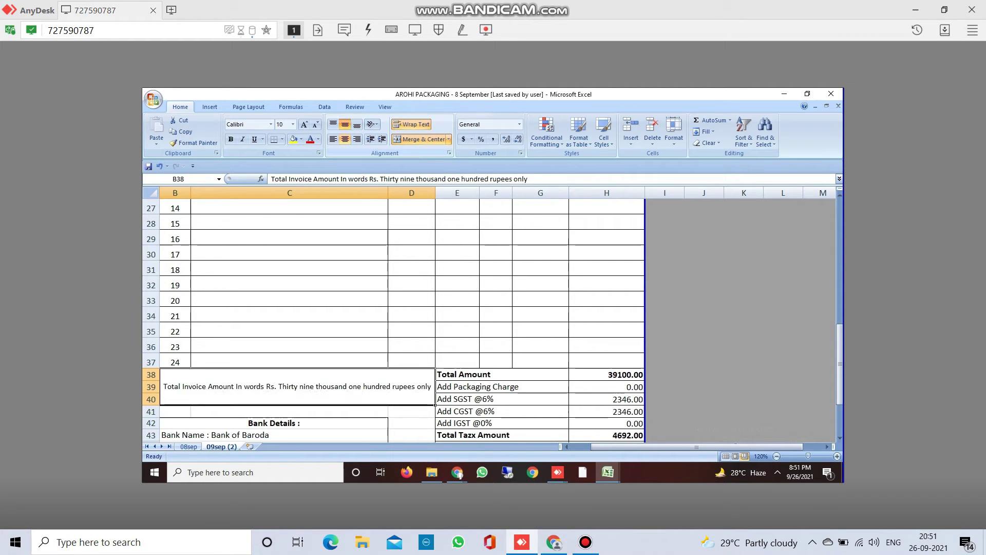
pyautogui.click(458, 315)
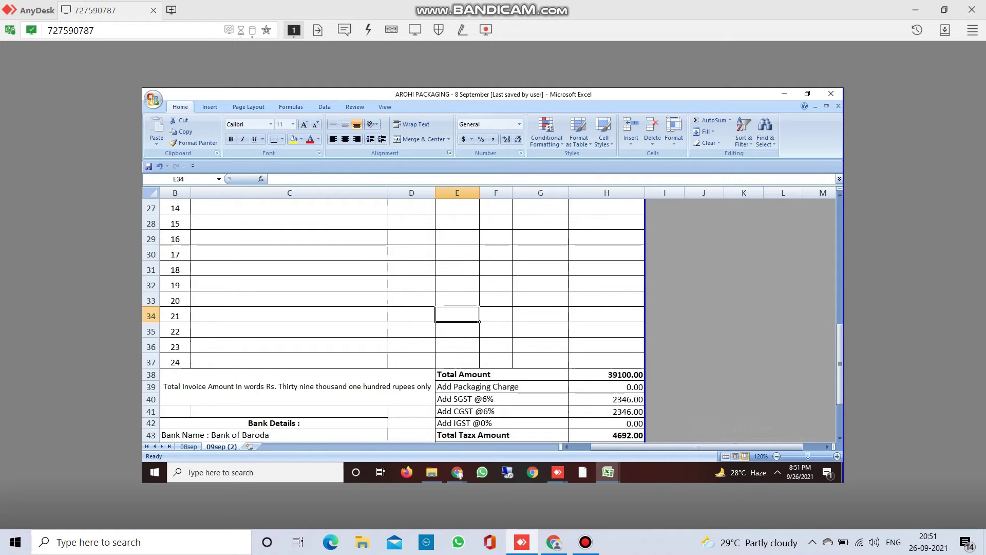
pyautogui.click(457, 330)
pyautogui.press('Down')
pyautogui.press('Down')
pyautogui.press('Down')
pyautogui.press('Down')
pyautogui.press('Down')
pyautogui.press('Down')
pyautogui.press('Down')
pyautogui.press('Down')
pyautogui.press('Down')
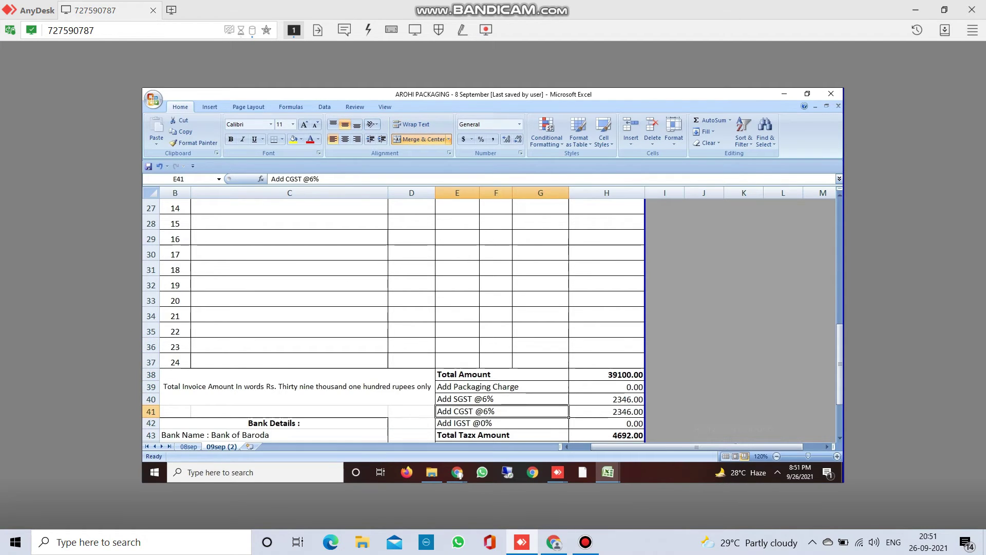
pyautogui.press('Down')
pyautogui.press('Down')
pyautogui.press('Down')
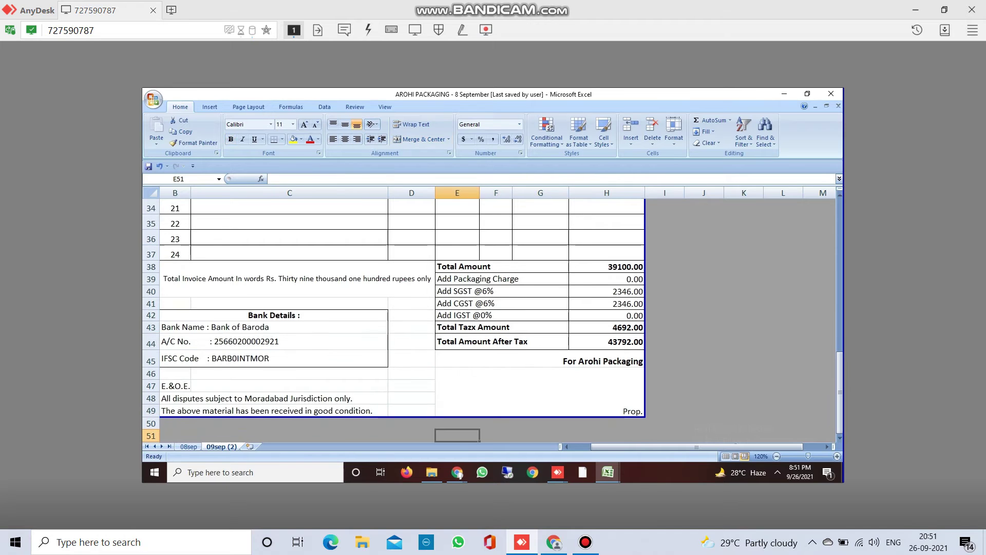
pyautogui.press('Up')
pyautogui.press('Up')
pyautogui.press('Up')
pyautogui.press('Up')
pyautogui.press('Up')
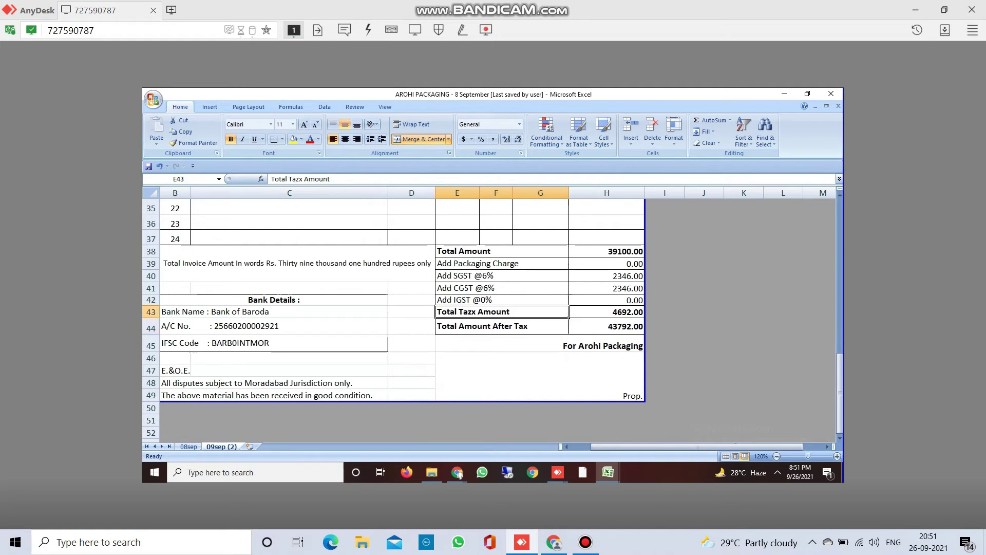
pyautogui.press('Up')
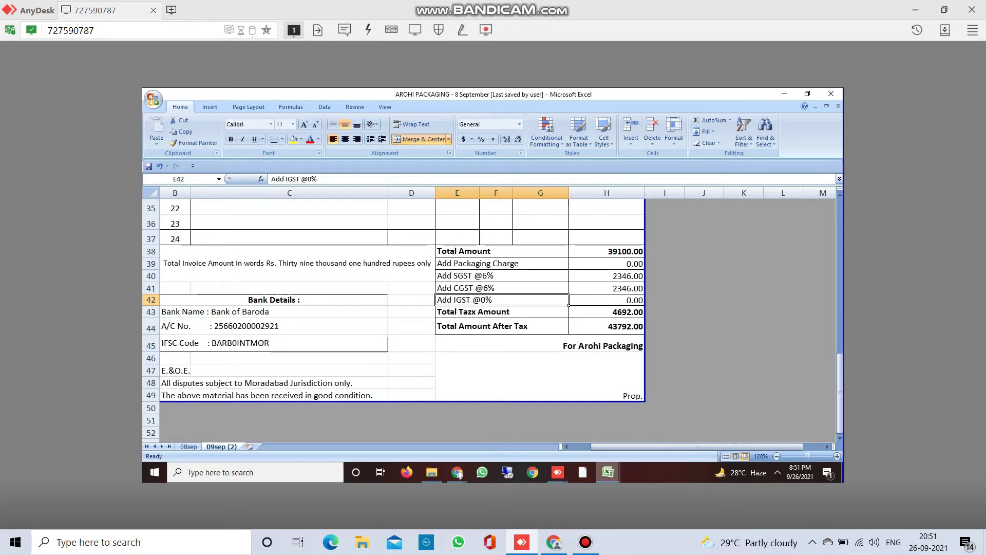
pyautogui.moveTo(608, 472)
pyautogui.click(637, 290)
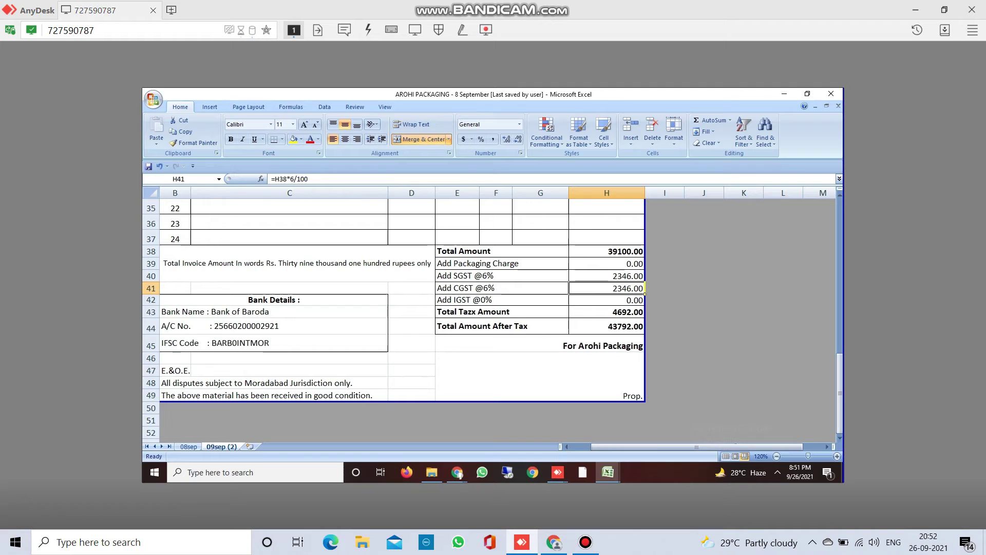
pyautogui.click(617, 276)
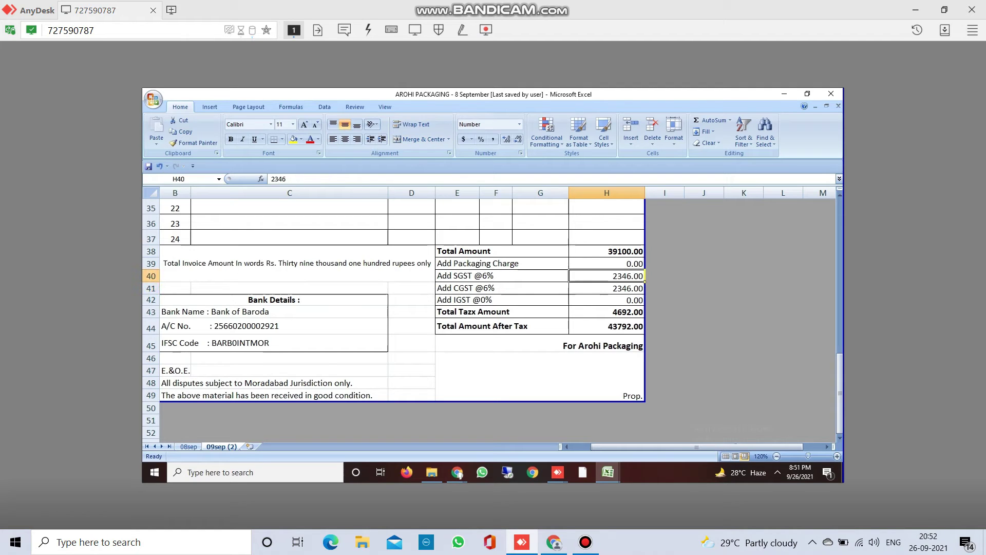
pyautogui.press('XF86AudioLowerVolume')
pyautogui.click(607, 288)
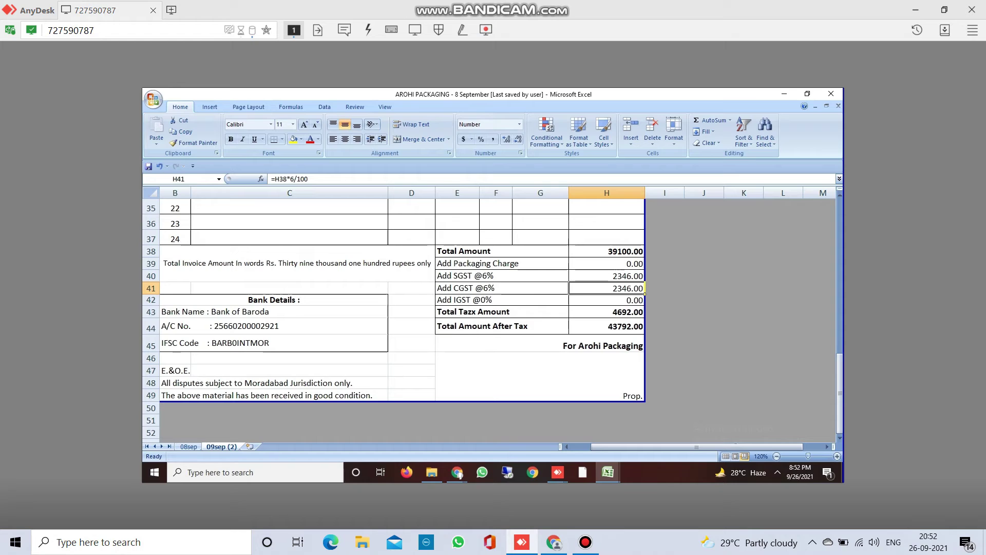
pyautogui.press('F2')
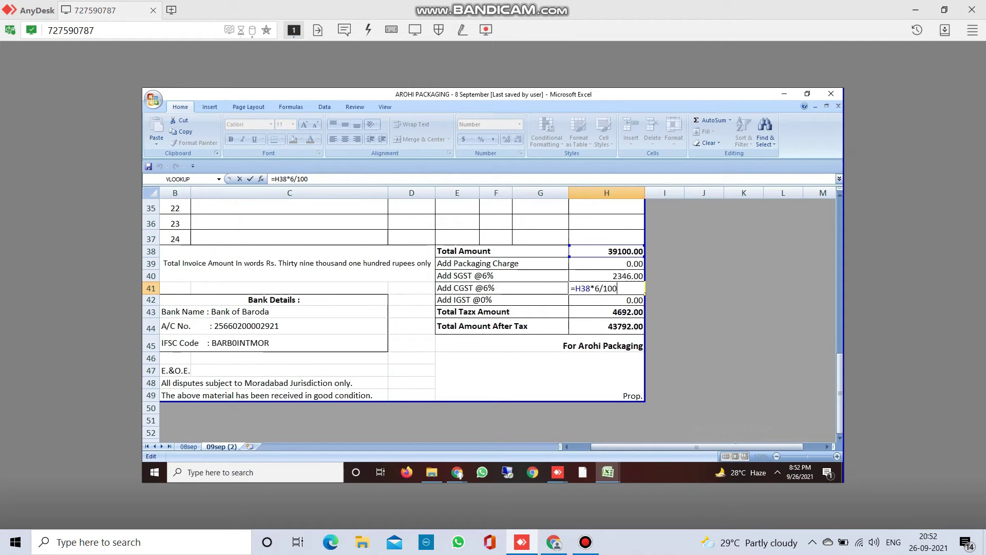
pyautogui.press('Return')
pyautogui.press('Up')
pyautogui.press('Up')
pyautogui.press('Up')
pyautogui.press('Up')
pyautogui.press('Up')
pyautogui.press('Up')
pyautogui.press('Up')
pyautogui.press('Up')
pyautogui.press('Up')
pyautogui.press('Up')
pyautogui.press('Up')
pyautogui.press('Up')
pyautogui.press('Up')
pyautogui.press('Up')
pyautogui.press('Up')
pyautogui.press('Up')
pyautogui.press('Up')
pyautogui.press('Up')
pyautogui.press('Up')
pyautogui.press('Up')
pyautogui.press('Up')
pyautogui.press('Up')
pyautogui.press('Up')
pyautogui.press('Up')
pyautogui.press('Up')
pyautogui.press('Up')
pyautogui.press('Up')
pyautogui.press('Up')
pyautogui.press('Up')
pyautogui.press('Up')
pyautogui.press('Up')
pyautogui.press('Up')
pyautogui.press('Up')
pyautogui.press('Up')
pyautogui.press('Up')
pyautogui.press('Up')
pyautogui.press('Up')
pyautogui.press('Up')
pyautogui.press('Up')
pyautogui.press('Up')
pyautogui.press('Up')
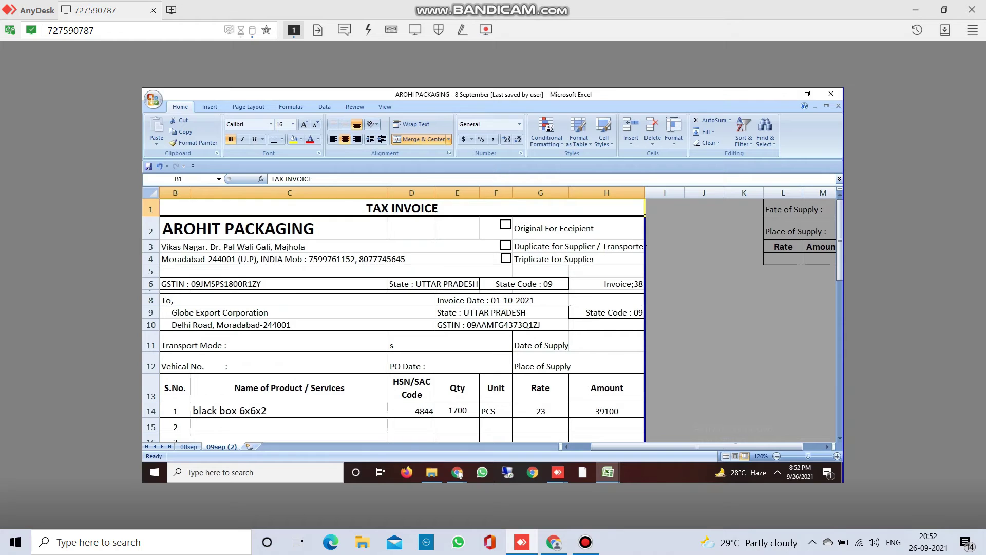
# - Check the invoice in Print Preview, zoomed in down to the page bottom, then close it
pyautogui.press('Down')
pyautogui.press('Down')
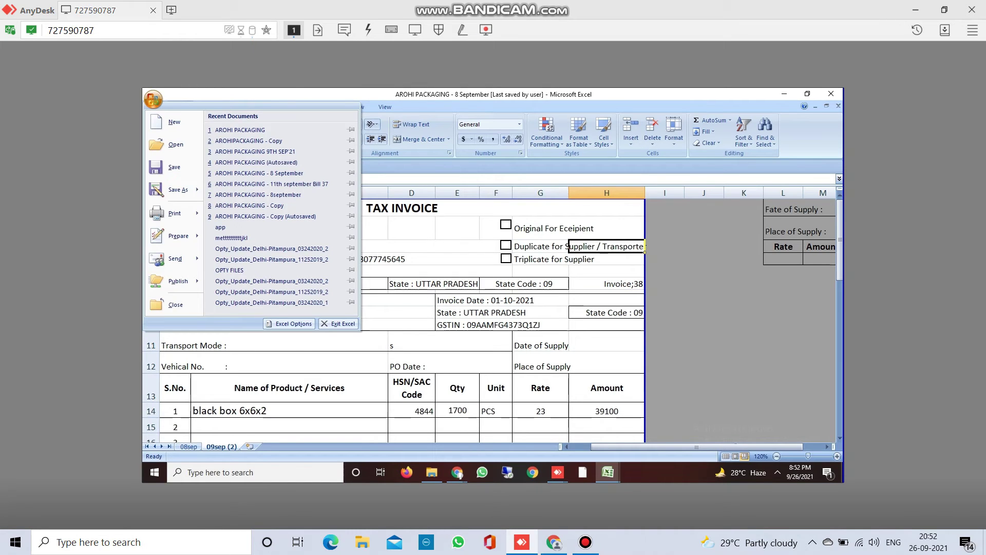
pyautogui.moveTo(175, 213)
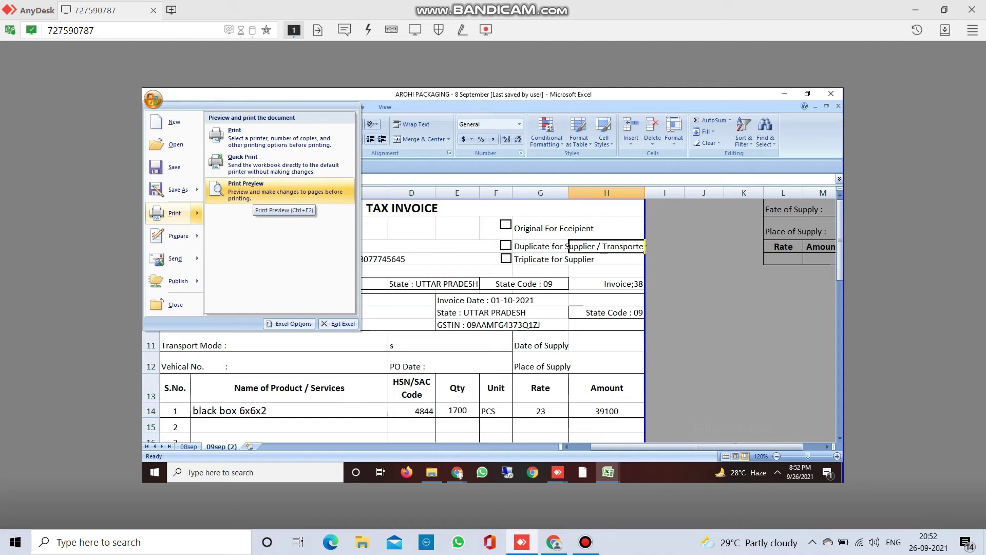
pyautogui.click(253, 193)
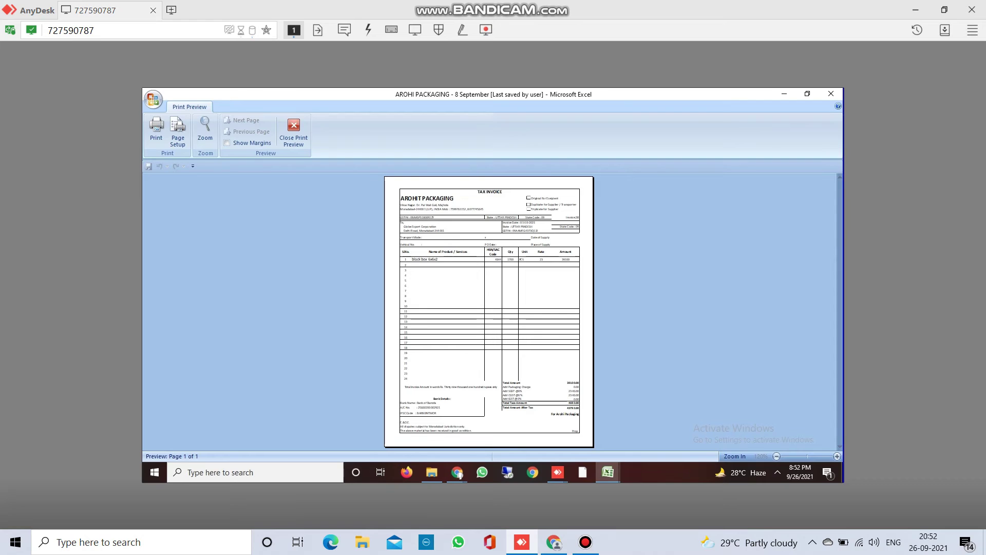
pyautogui.click(511, 382)
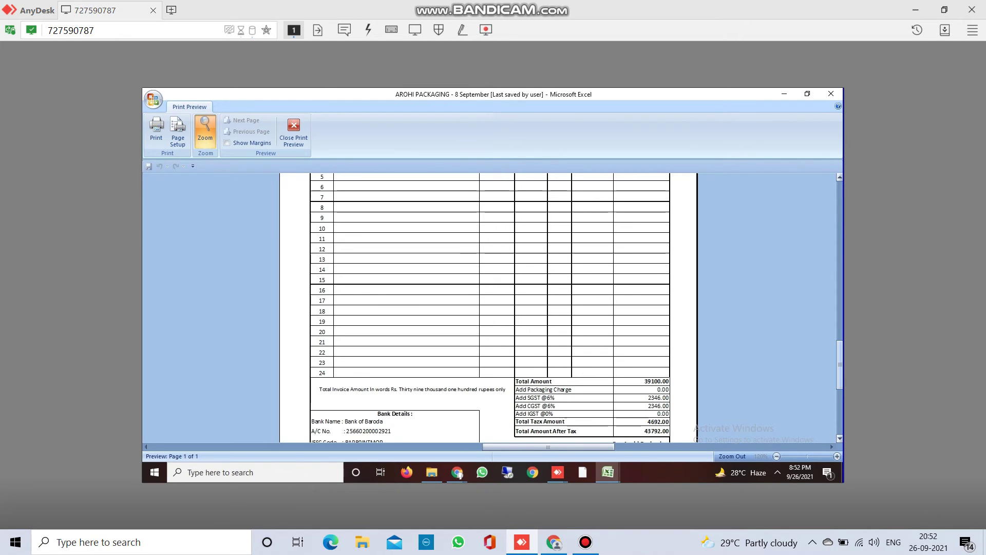
pyautogui.moveTo(840, 365); pyautogui.dragTo(839, 410)
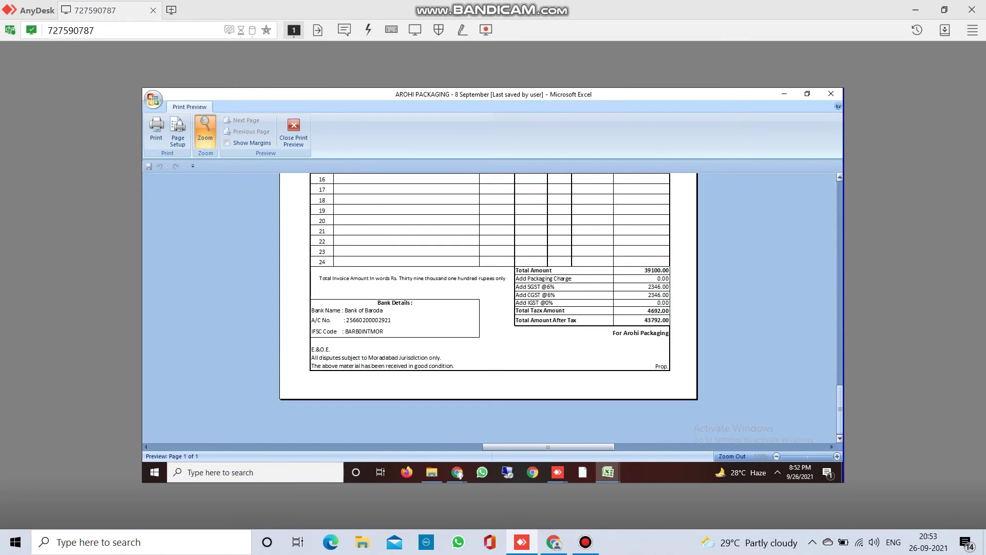
pyautogui.press('Escape')
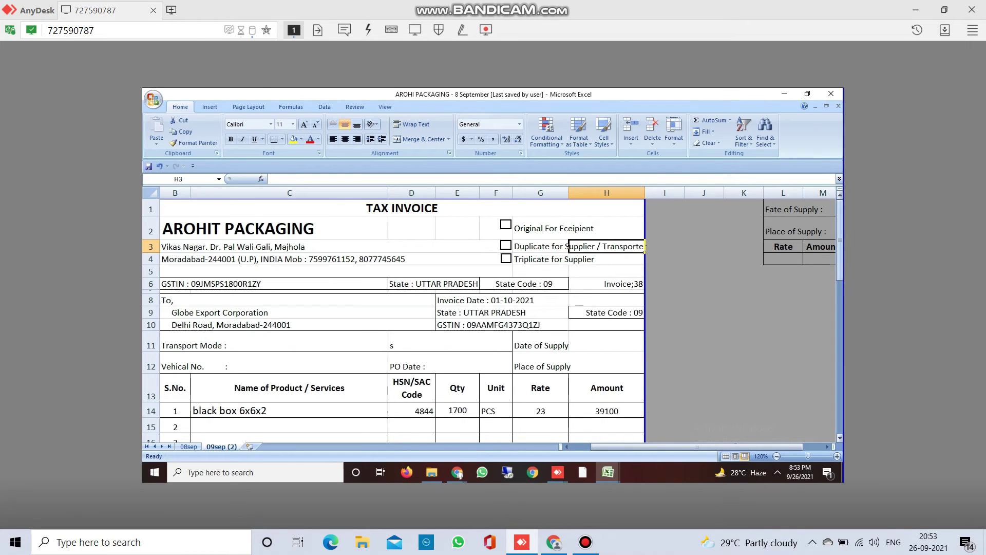
# - Scroll down to the invoice totals and select the merged amount-in-words cell B38
pyautogui.scroll(-7, 393, 319)
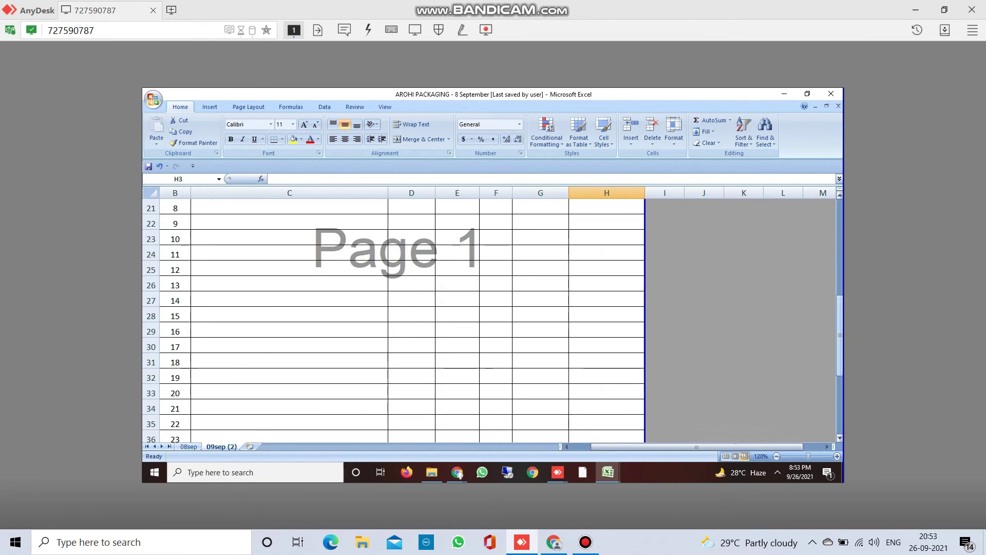
pyautogui.scroll(-5, 393, 318)
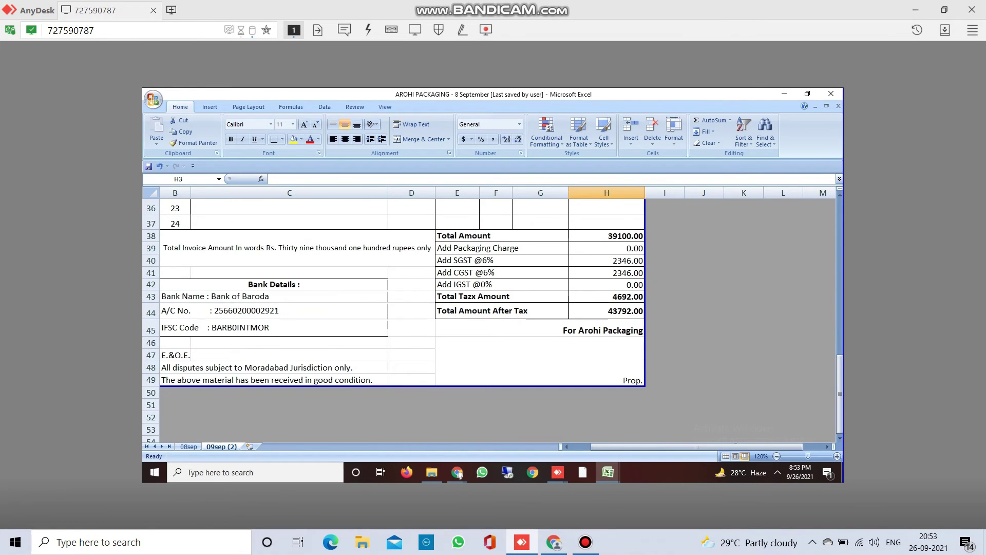
pyautogui.click(297, 248)
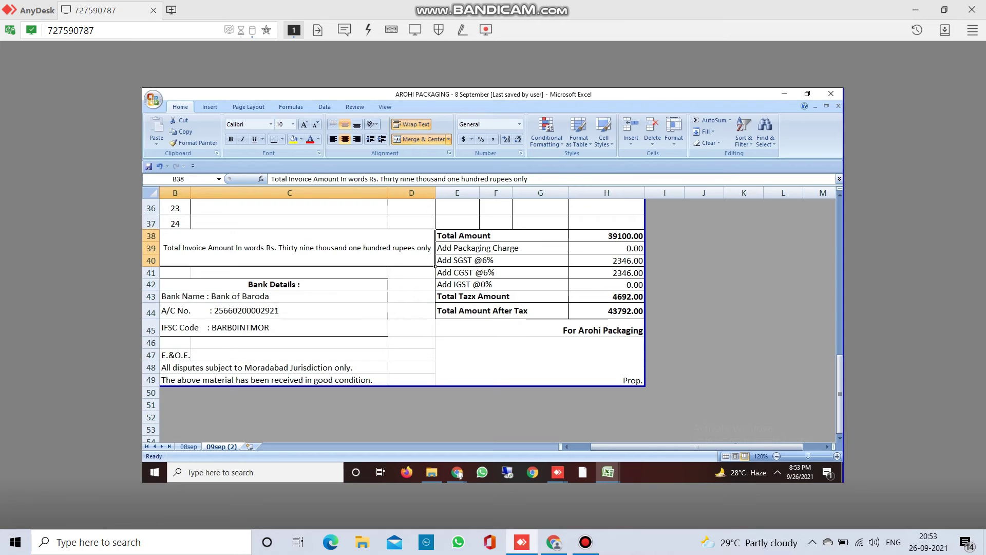
# - Change B38 to 'Rs.Fourty three thousand seven hundred ninety two rupees only' and left-align it
pyautogui.click(507, 179)
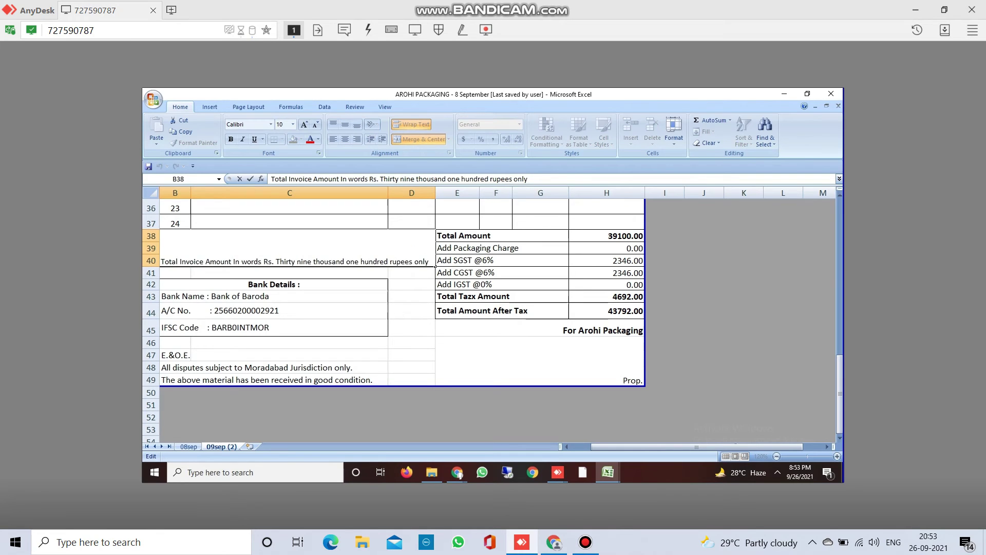
pyautogui.press('BackSpace')
pyautogui.press('BackSpace')
pyautogui.press('BackSpace')
pyautogui.press('BackSpace')
pyautogui.press('BackSpace')
pyautogui.press('BackSpace')
pyautogui.press('BackSpace')
pyautogui.press('BackSpace')
pyautogui.press('BackSpace')
pyautogui.press('BackSpace')
pyautogui.press('BackSpace')
pyautogui.press('BackSpace')
pyautogui.press('BackSpace')
pyautogui.press('BackSpace')
pyautogui.press('BackSpace')
pyautogui.press('BackSpace')
pyautogui.press('BackSpace')
pyautogui.press('BackSpace')
pyautogui.press('BackSpace')
pyautogui.press('BackSpace')
pyautogui.press('BackSpace')
pyautogui.press('BackSpace')
pyautogui.press('BackSpace')
pyautogui.press('BackSpace')
pyautogui.press('BackSpace')
pyautogui.press('BackSpace')
pyautogui.press('BackSpace')
pyautogui.press('BackSpace')
pyautogui.press('BackSpace')
pyautogui.press('BackSpace')
pyautogui.press('BackSpace')
pyautogui.press('BackSpace')
pyautogui.press('BackSpace')
pyautogui.press('BackSpace')
pyautogui.press('BackSpace')
pyautogui.press('BackSpace')
pyautogui.press('BackSpace')
pyautogui.press('BackSpace')
pyautogui.press('BackSpace')
pyautogui.press('BackSpace')
pyautogui.press('BackSpace')
pyautogui.press('BackSpace')
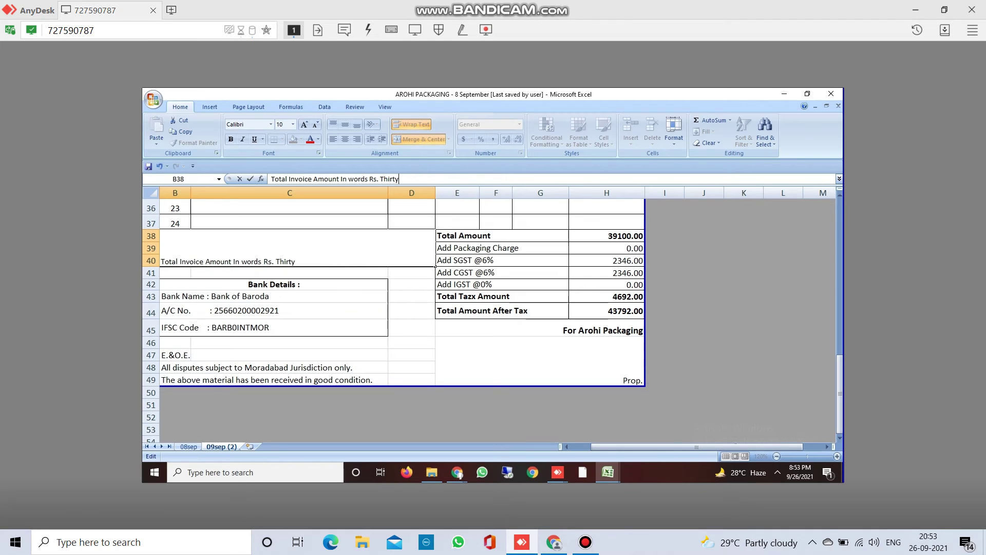
pyautogui.press('BackSpace')
pyautogui.press('BackSpace')
pyautogui.press('BackSpace')
pyautogui.write('Fourty three thou')
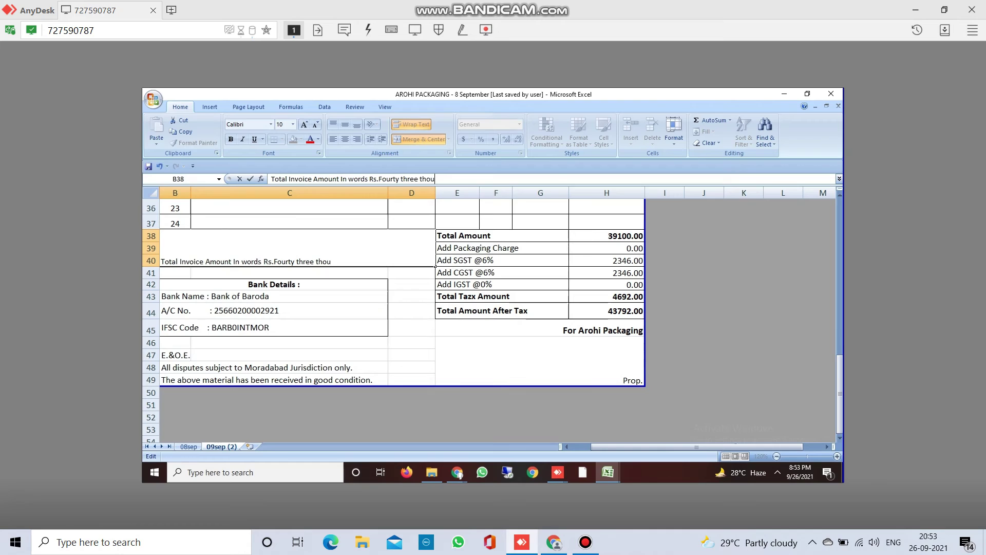
pyautogui.write('sand seven hundred ninety two')
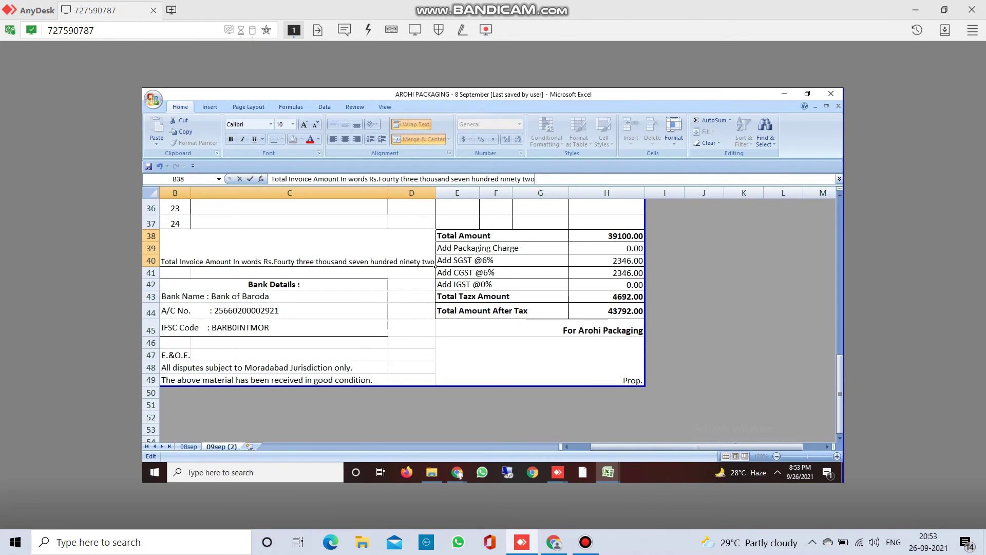
pyautogui.write('rupees only')
pyautogui.press('Return')
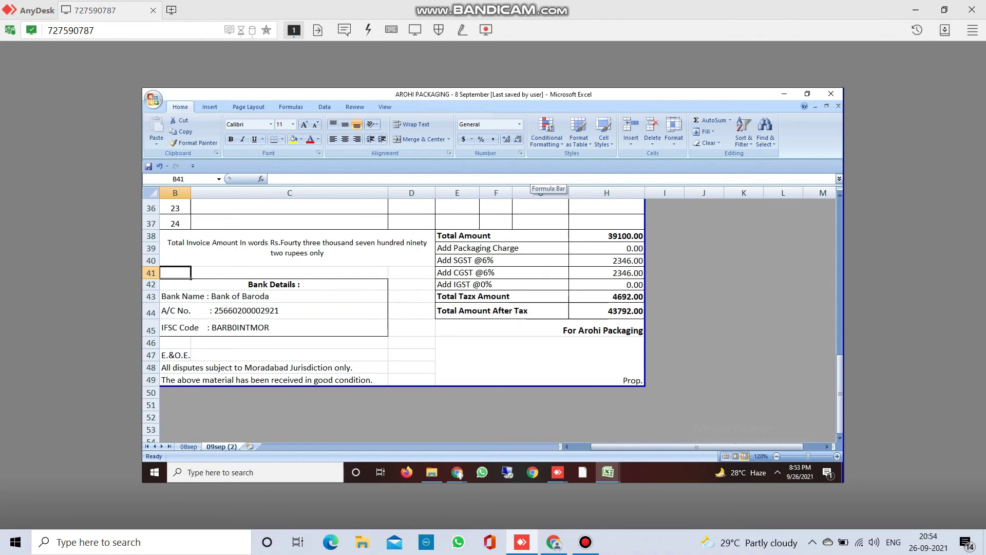
pyautogui.press('Up')
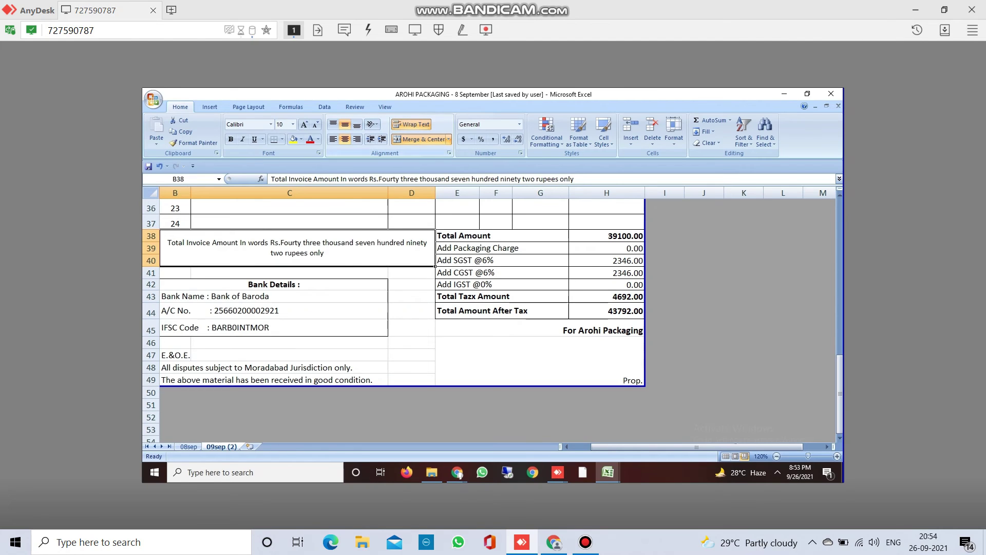
pyautogui.click(333, 139)
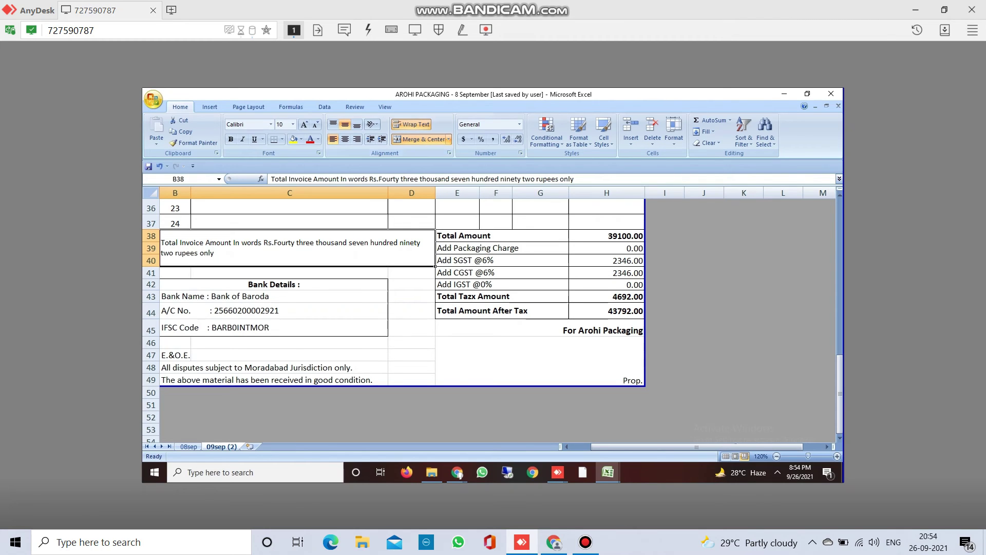
# - Print the invoice from Print Preview on the HP LaserJet Professional M1136 MFP, 2 copies
pyautogui.click(153, 99)
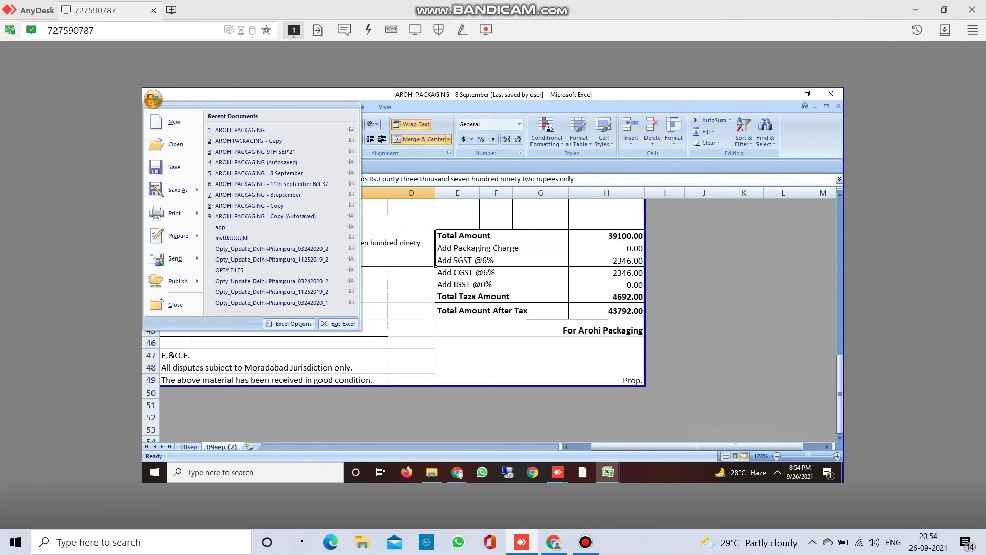
pyautogui.moveTo(174, 213)
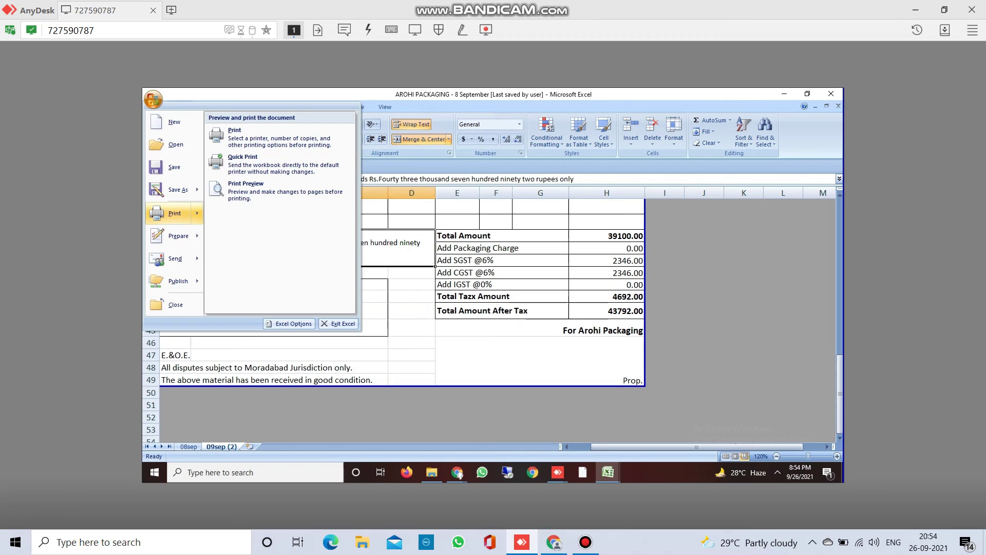
pyautogui.click(245, 191)
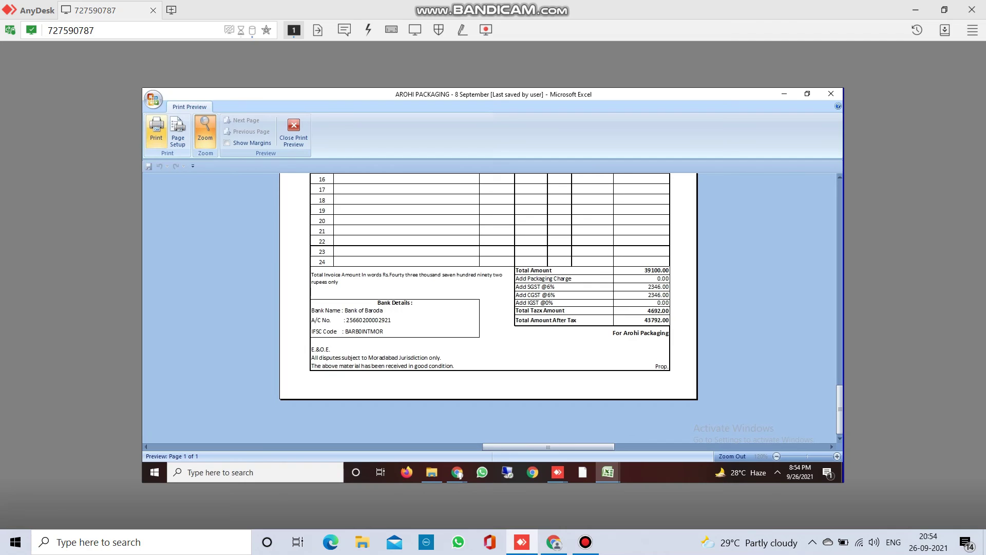
pyautogui.click(156, 133)
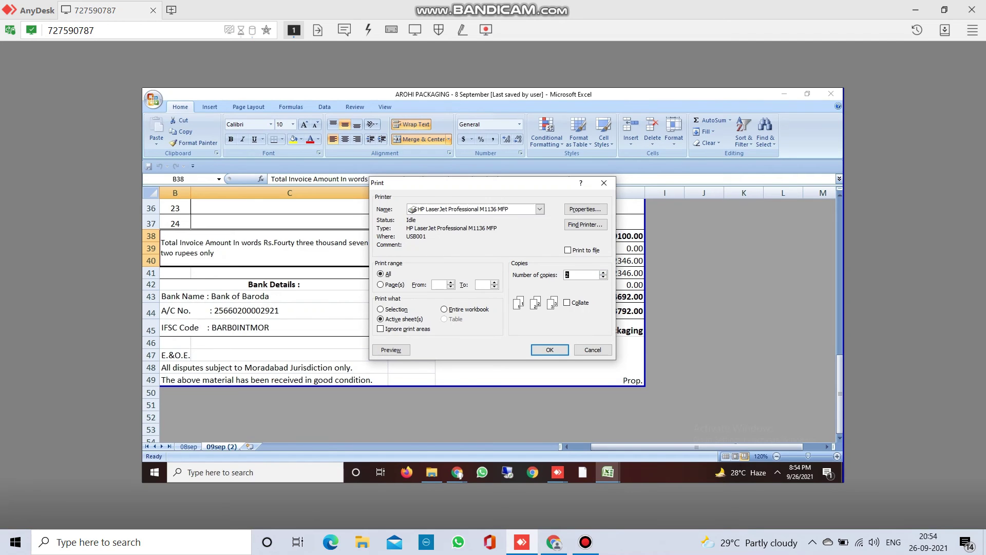
pyautogui.click(550, 350)
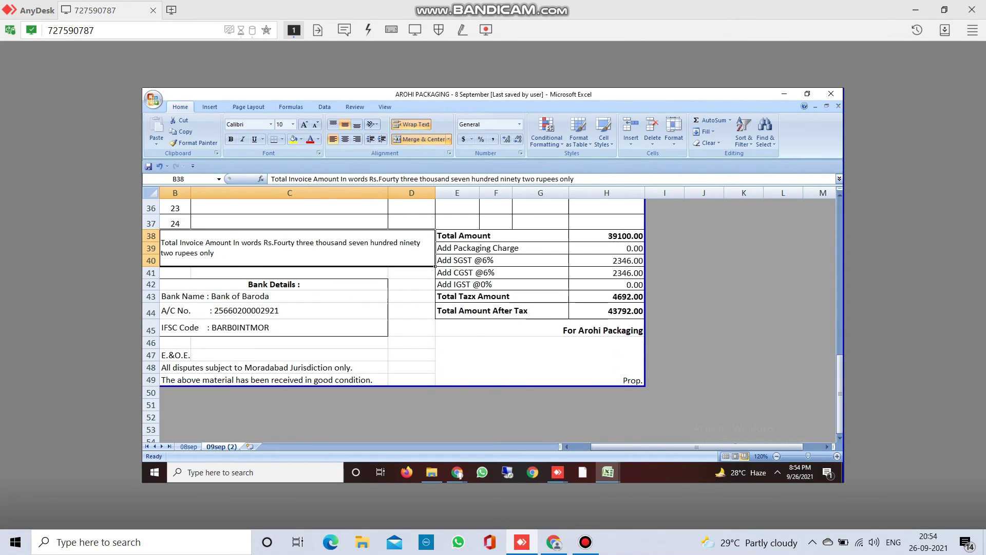
pyautogui.press('Up')
pyautogui.press('Up')
pyautogui.press('Up')
pyautogui.press('Up')
pyautogui.press('Up')
pyautogui.press('Up')
pyautogui.press('Up')
pyautogui.press('Up')
pyautogui.press('Up')
pyautogui.press('Up')
pyautogui.press('Up')
pyautogui.press('Up')
pyautogui.press('Up')
pyautogui.press('Up')
pyautogui.press('Up')
pyautogui.press('Up')
pyautogui.press('Up')
pyautogui.press('Up')
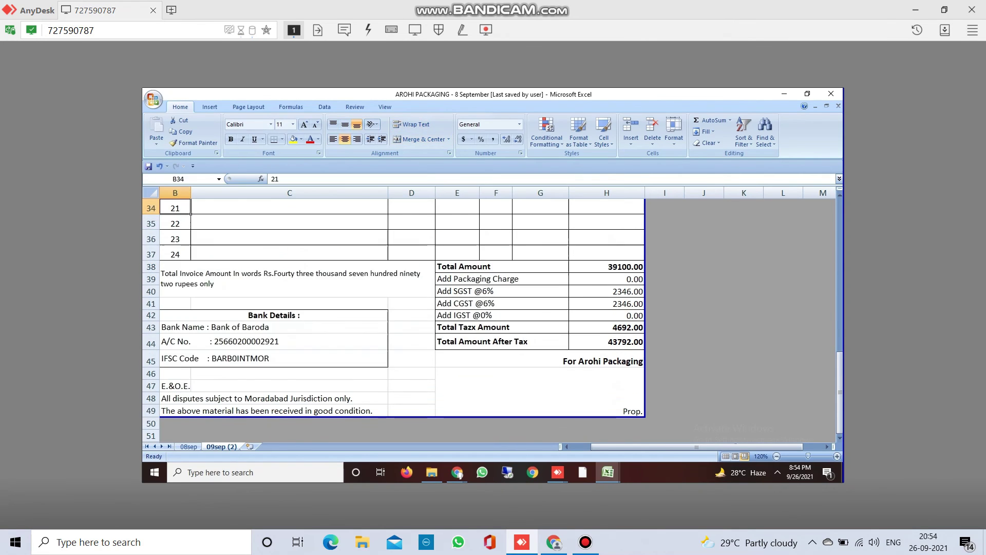
pyautogui.press('Up')
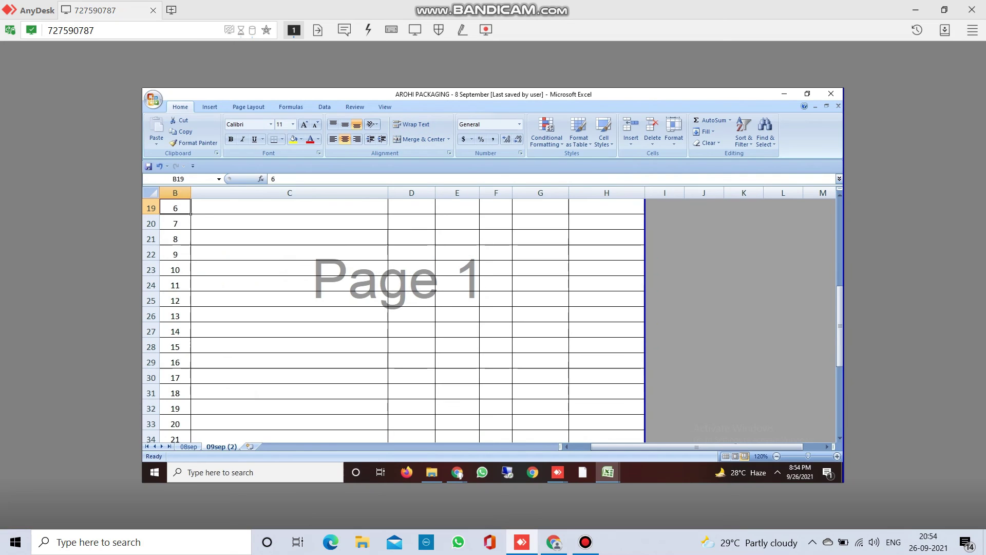
pyautogui.press('Up')
pyautogui.press('Up')
pyautogui.press('Up')
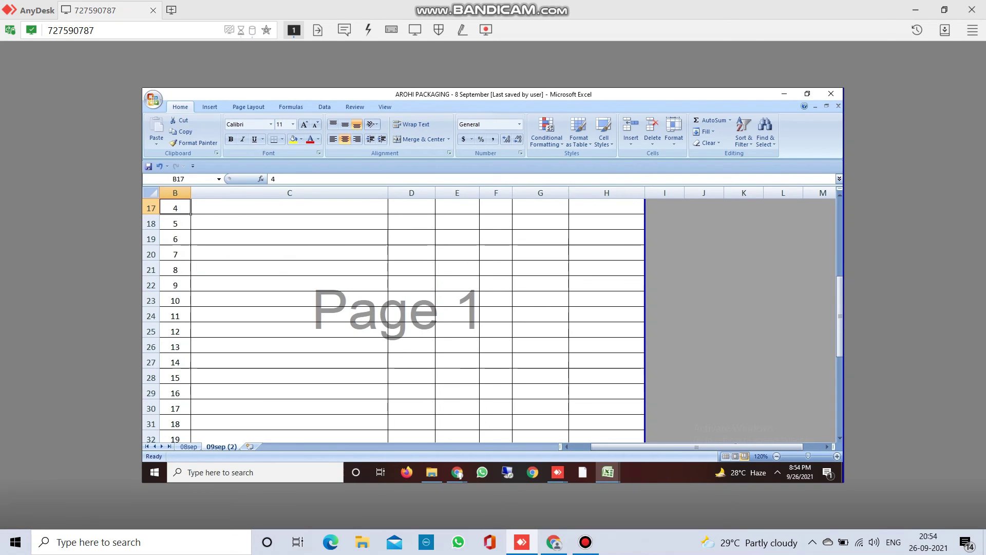
pyautogui.press('Up')
pyautogui.press('Up')
pyautogui.press('Up')
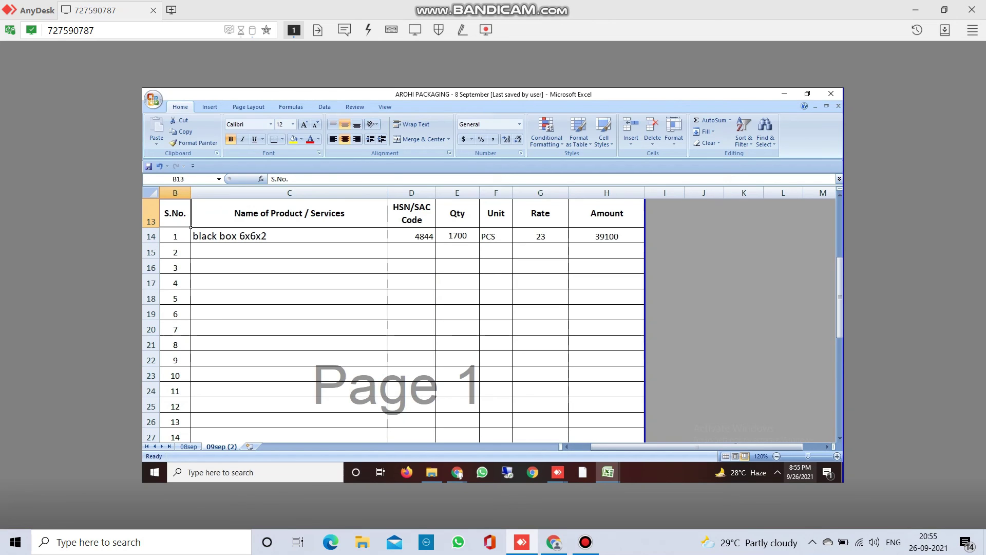
pyautogui.click(777, 473)
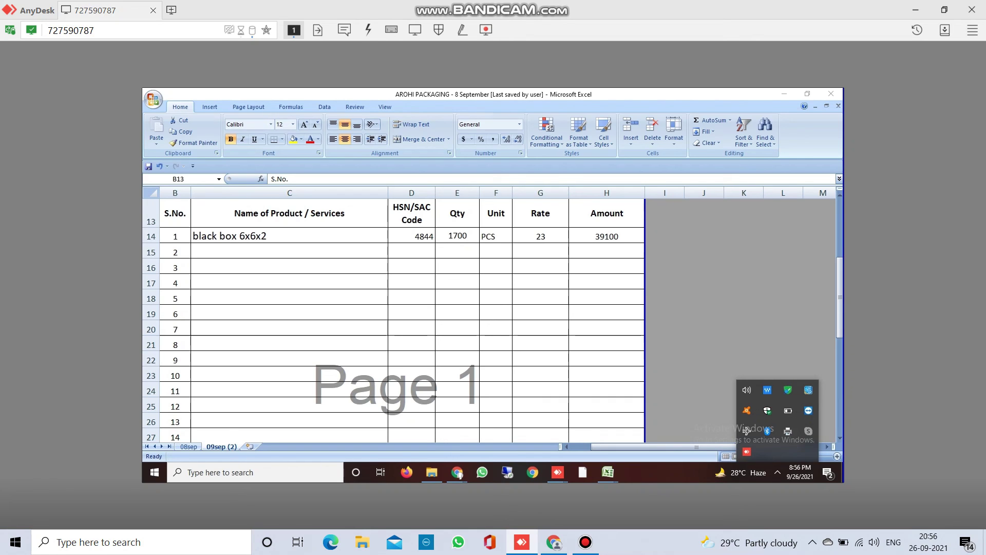
pyautogui.moveTo(839, 297); pyautogui.dragTo(839, 234)
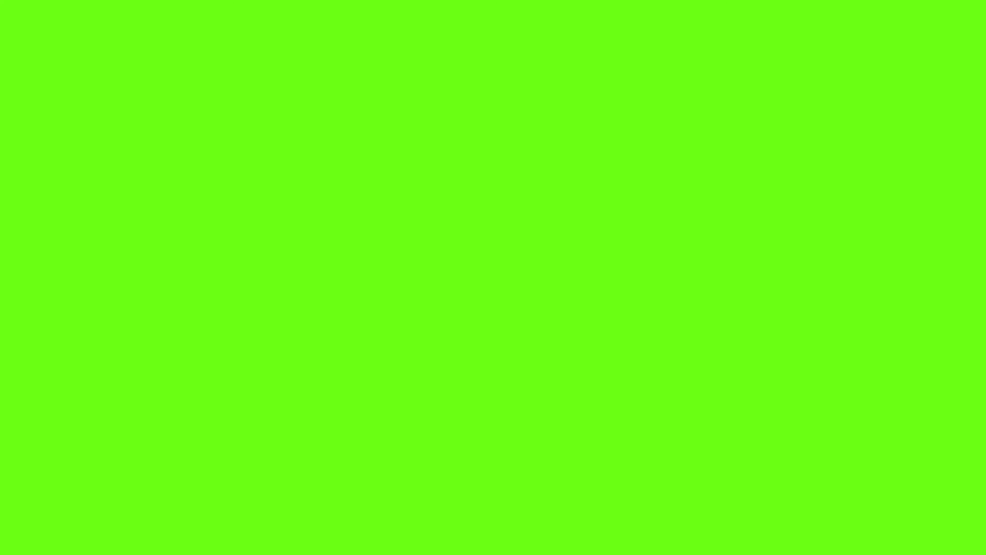